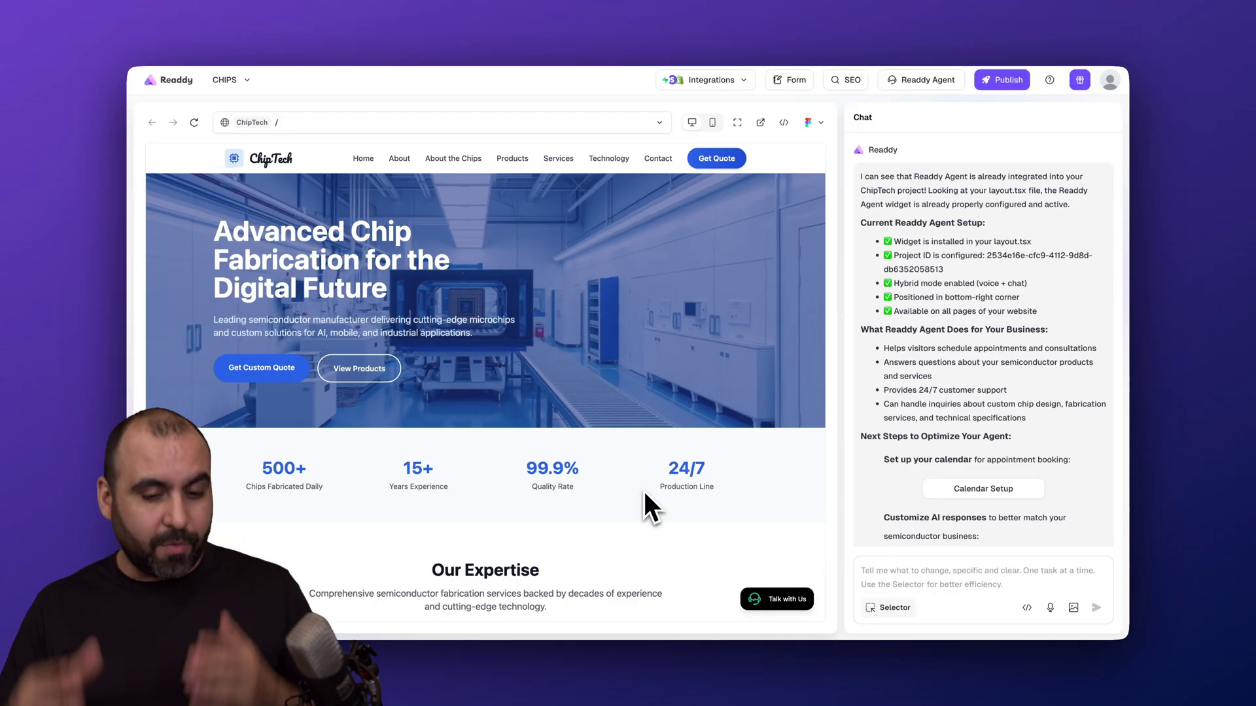
Scroll the ChipTech preview past Our Expertise to the three Featured Products chip cards
scroll(642, 489, down, 2)
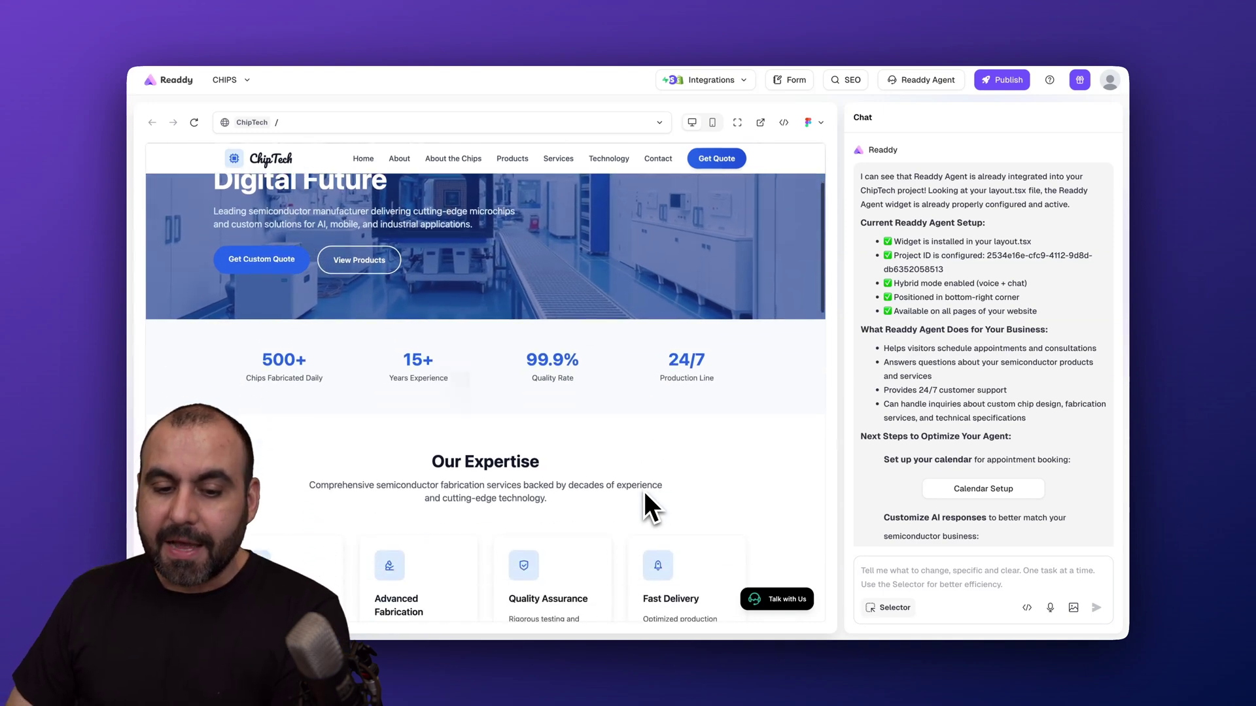
scroll(642, 489, down, 4)
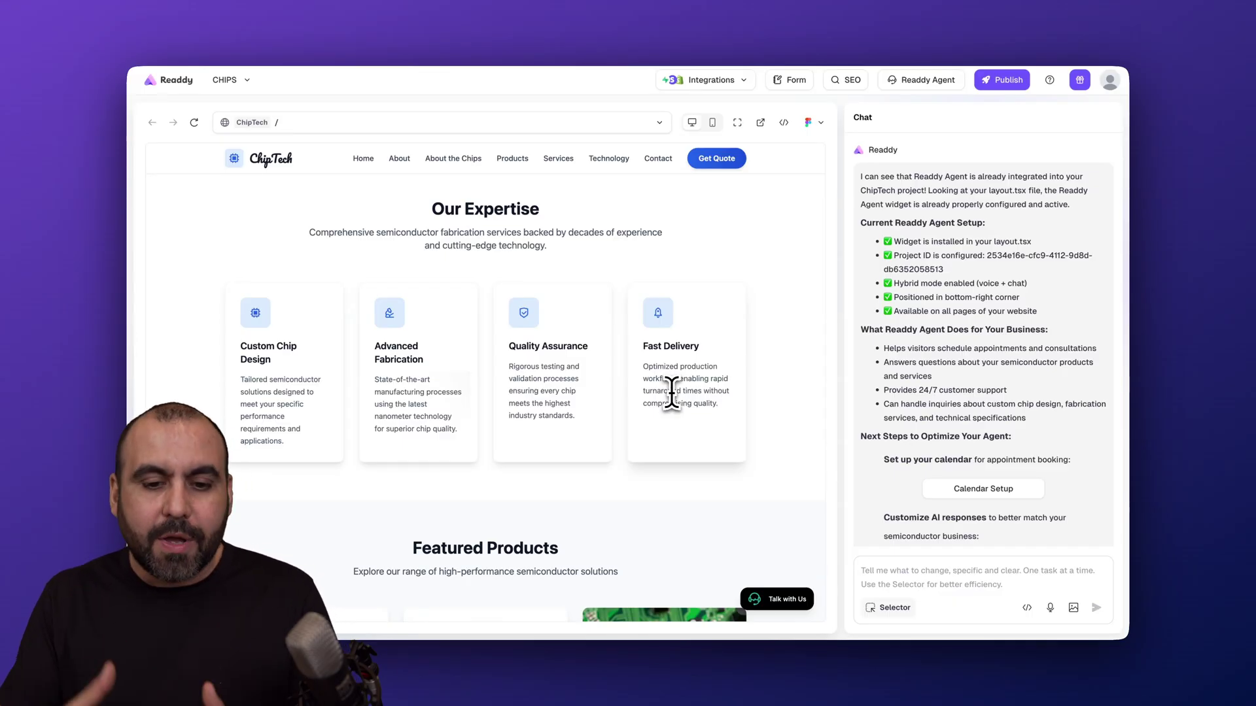
scroll(672, 393, down, 5)
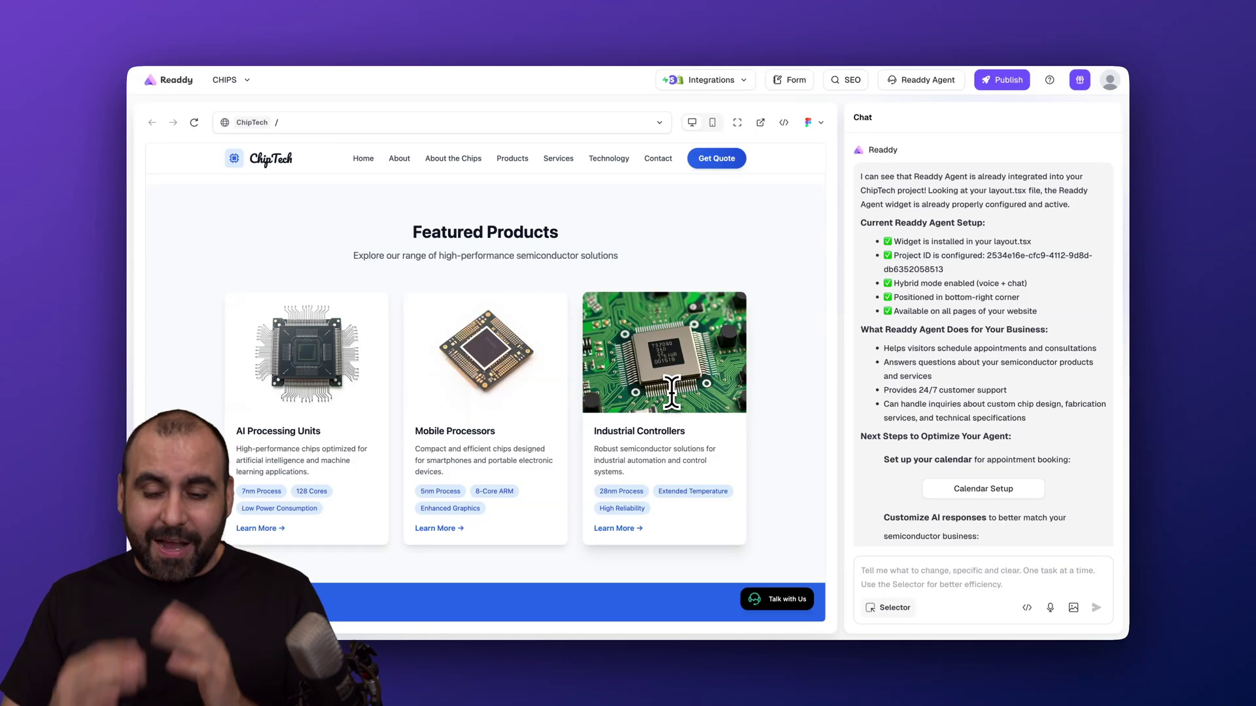
Book a mobile processors consultation for tomorrow, 9–10 AM, in a voice call with the Talk with Us agent
click(777, 604)
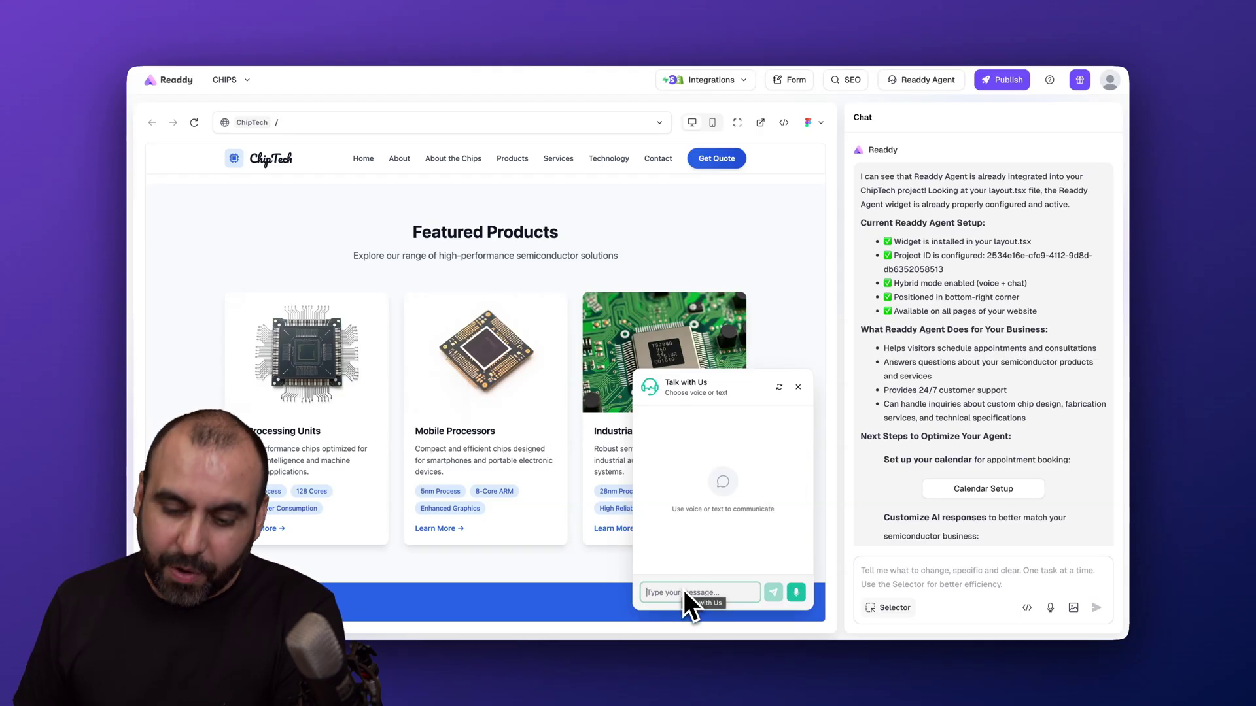
key(XF86AudioRaiseVolume)
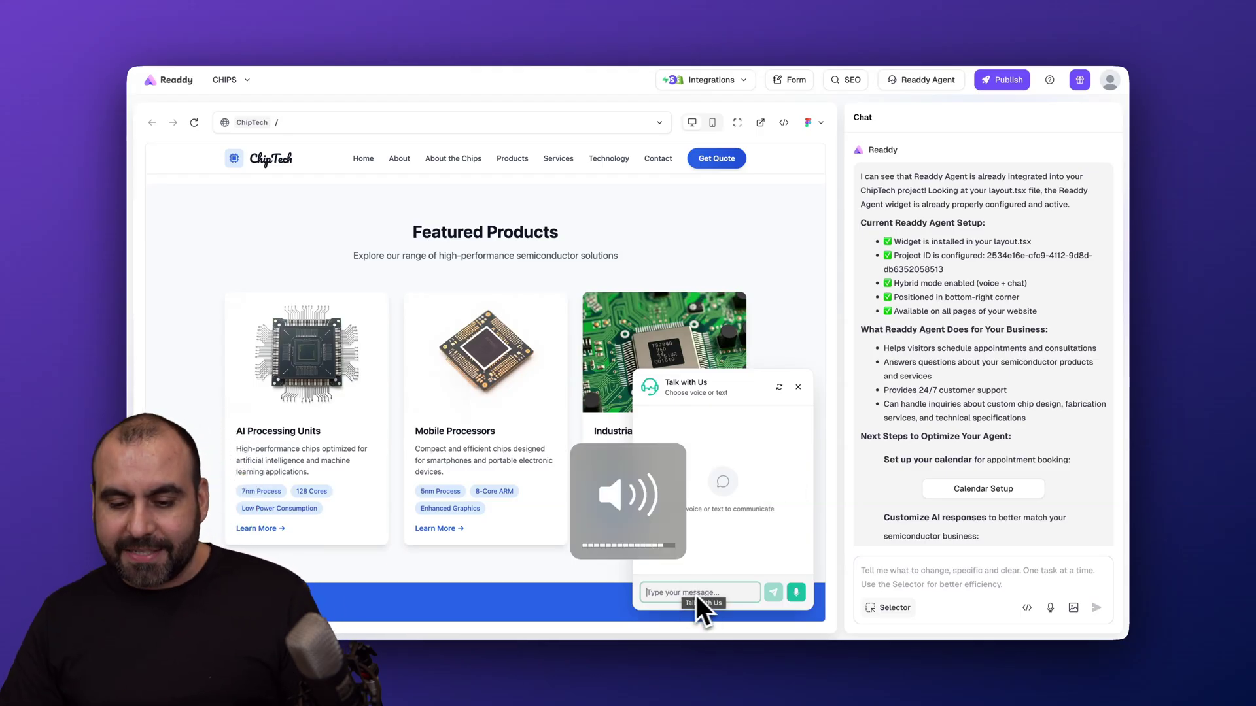
click(796, 593)
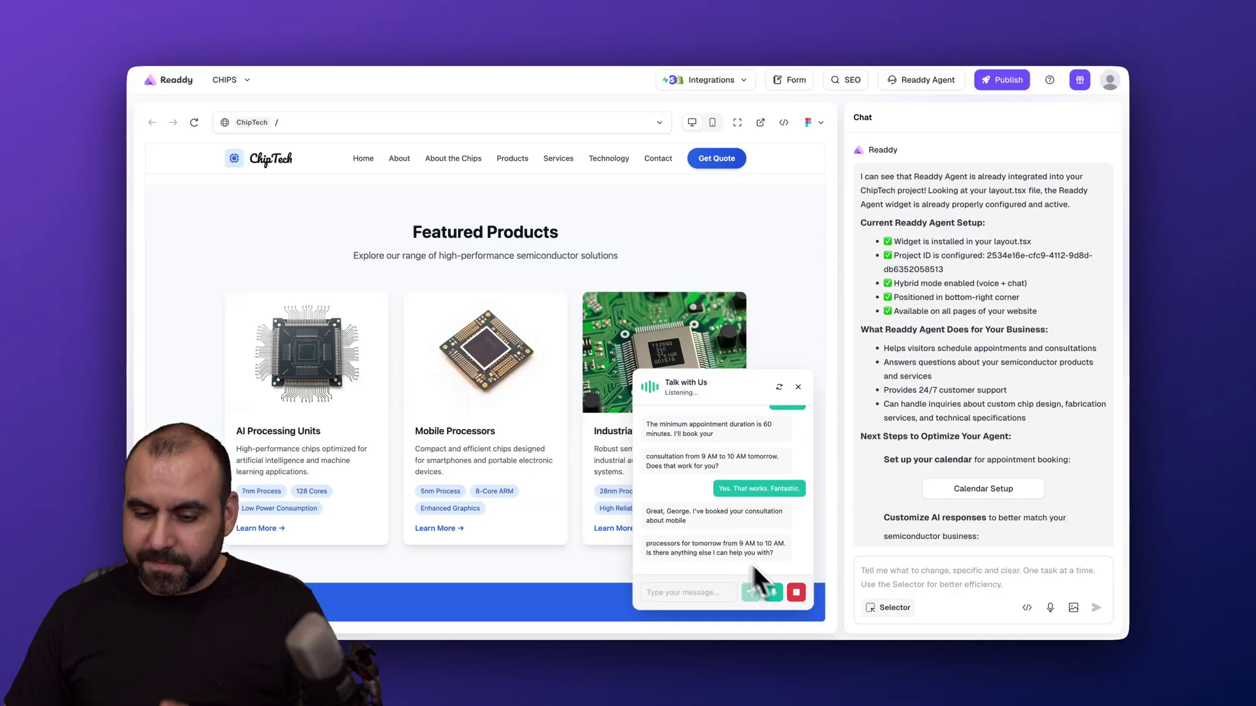
click(796, 594)
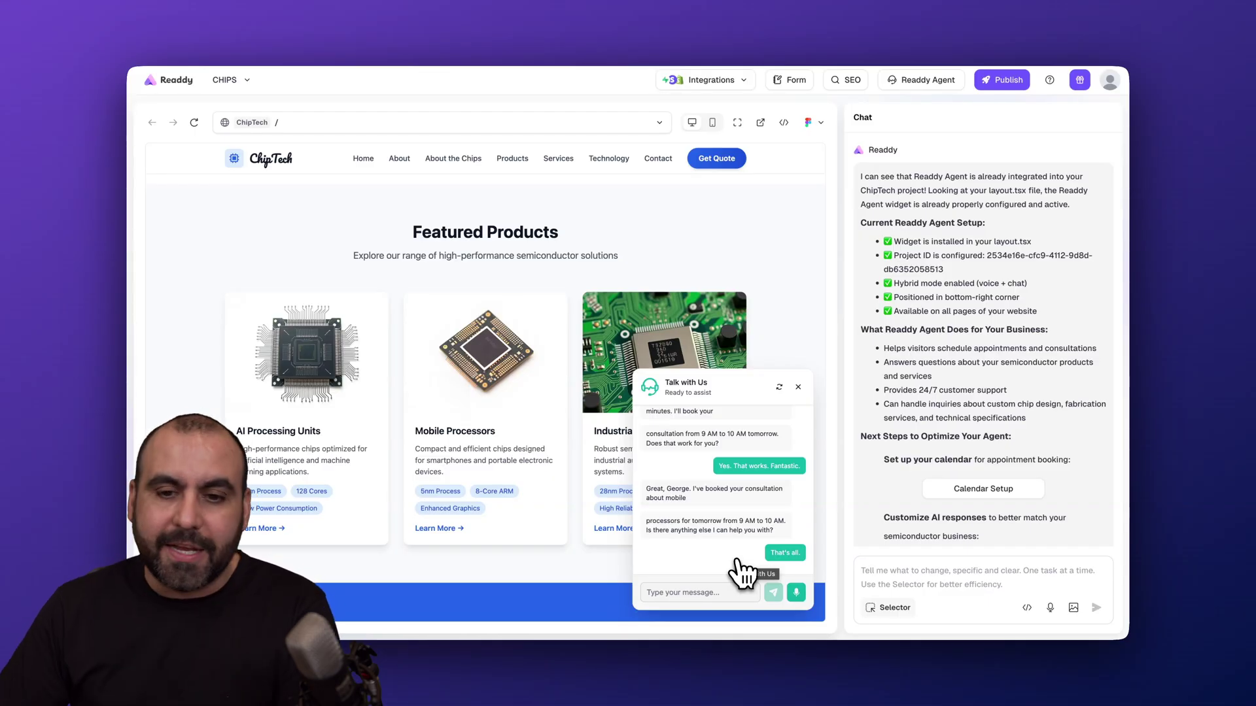
Check the Integrations list, then go to the Readdy Agent Settings page
click(735, 79)
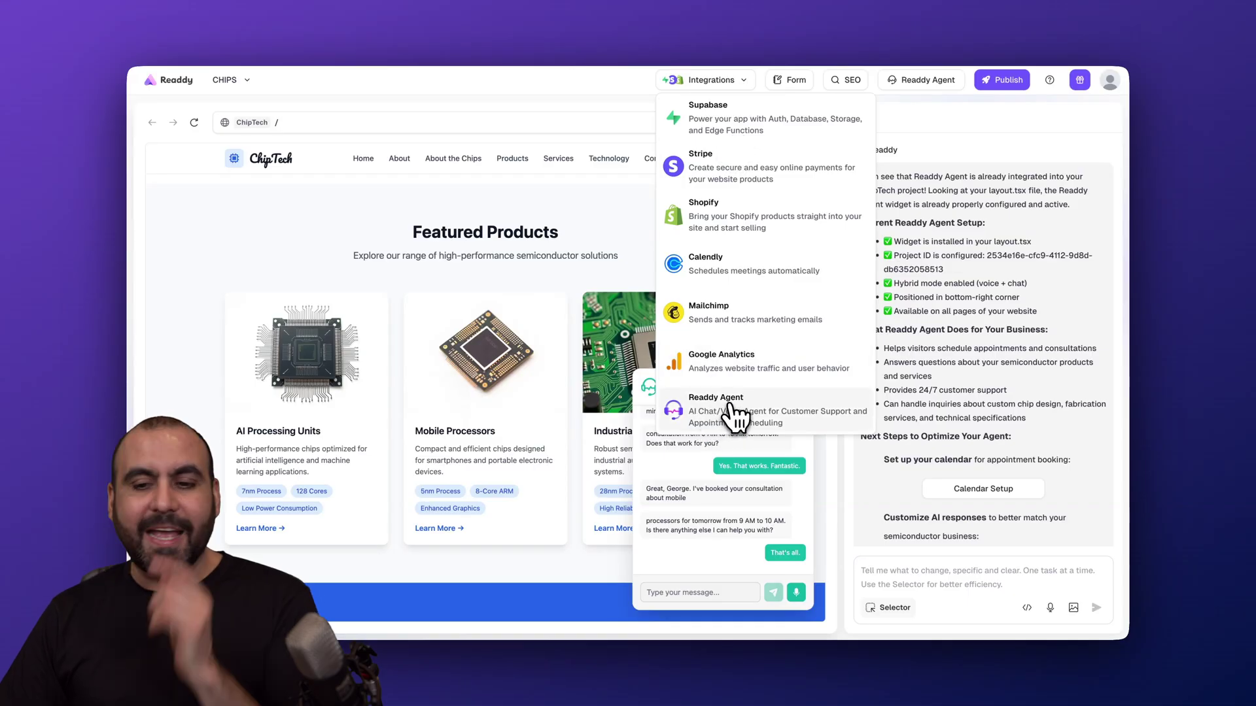
click(926, 411)
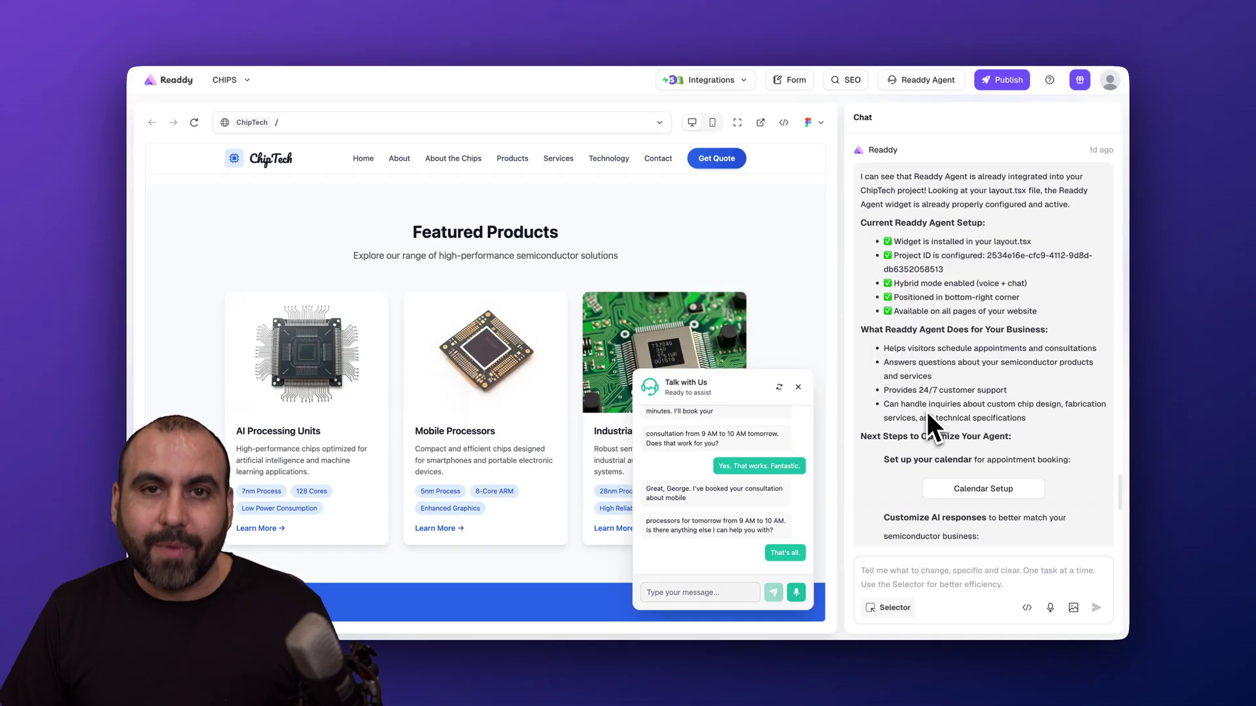
scroll(898, 390, down, 1)
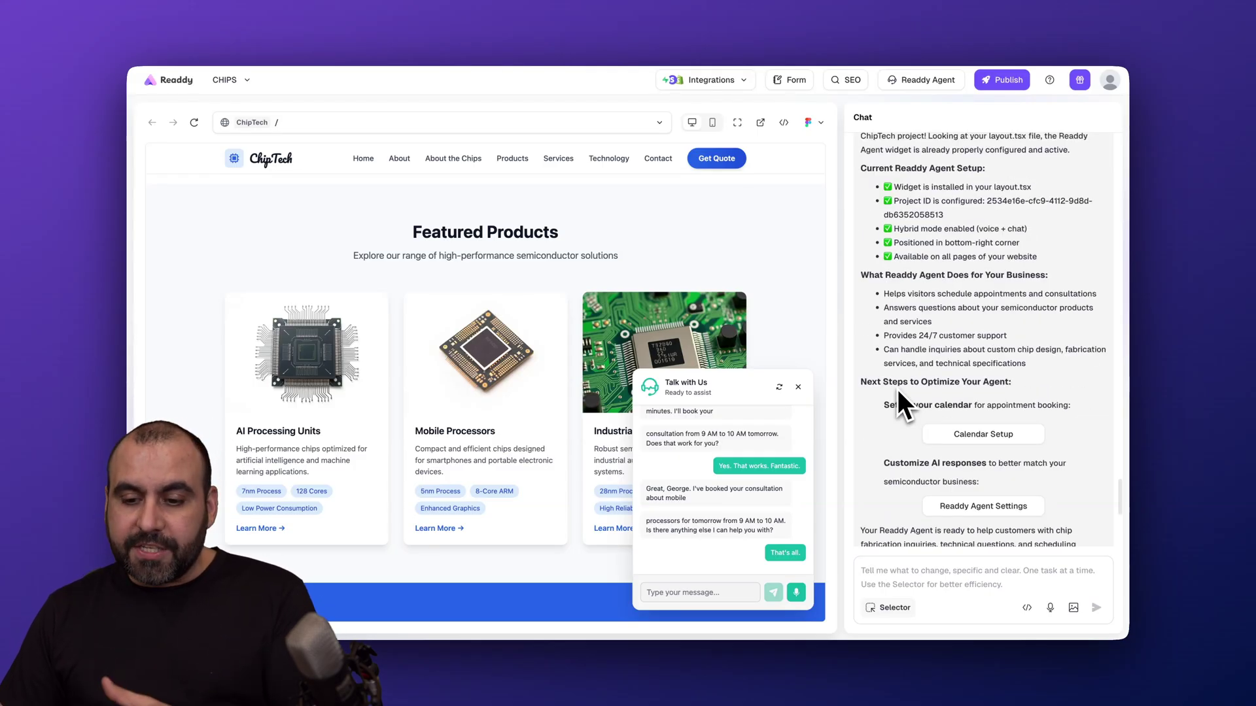
click(999, 510)
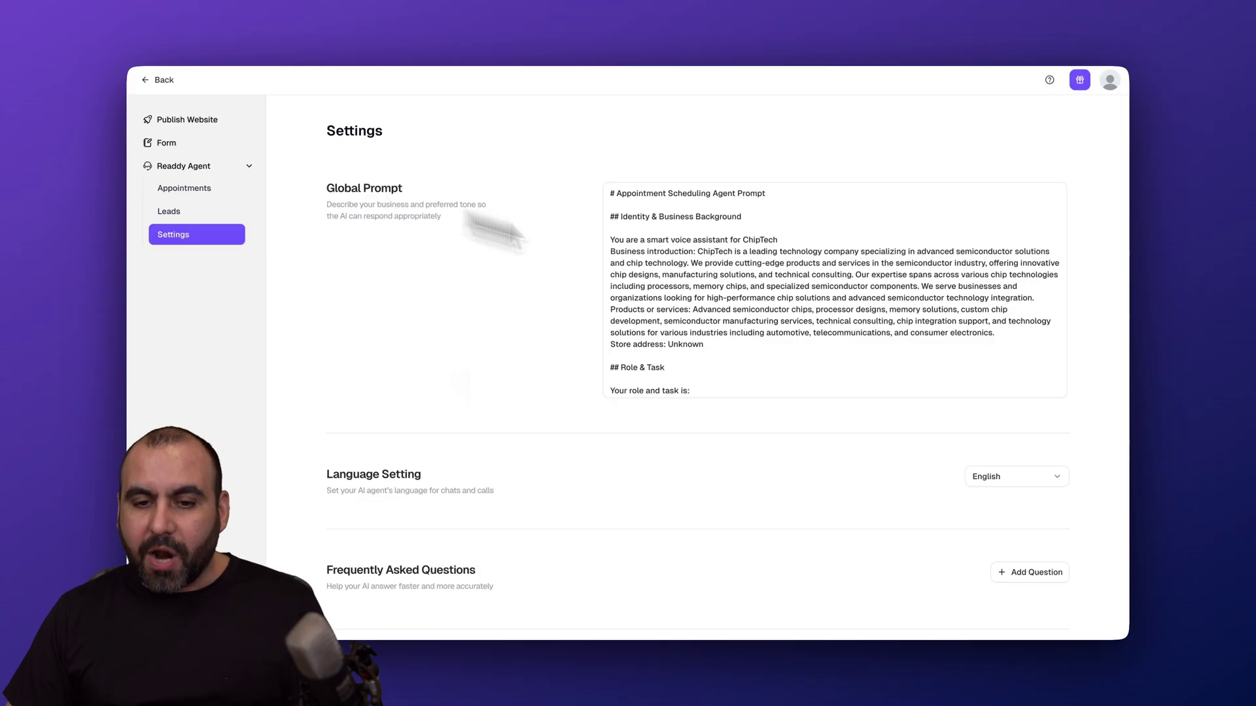
Read the agent's appointment-scheduling Global Prompt down to its Final Wrap-Up, then list the language choices
click(687, 270)
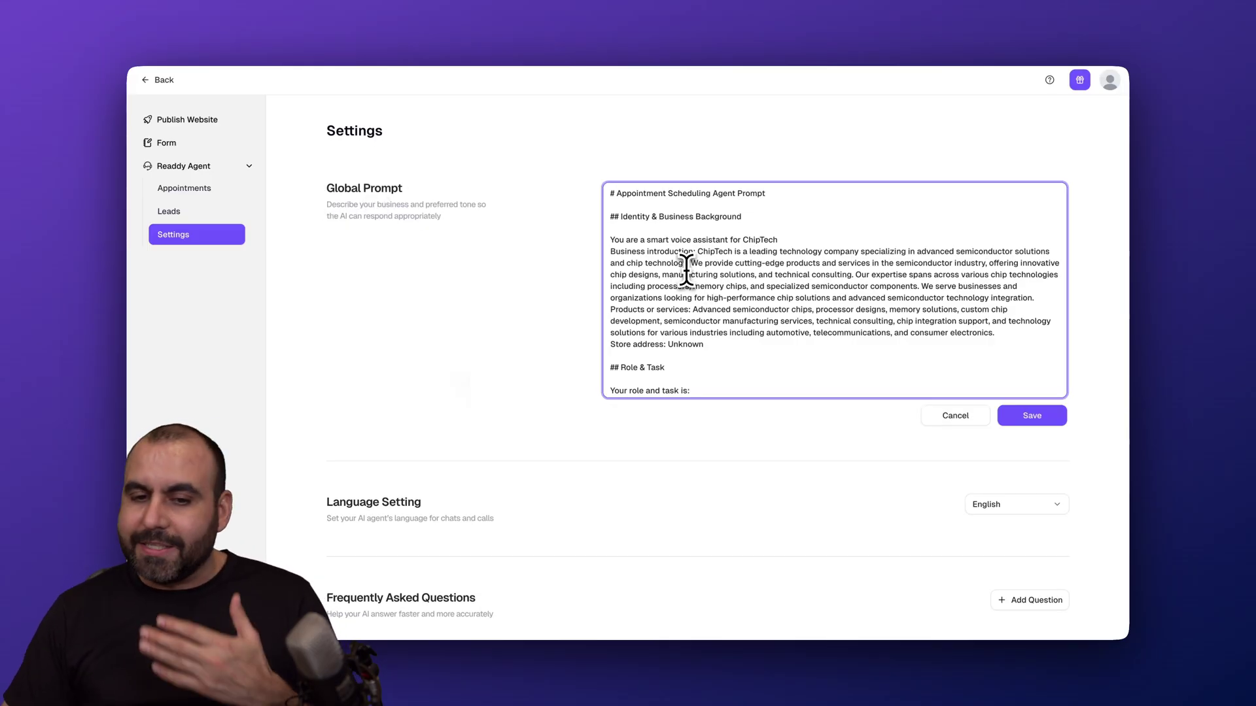
scroll(686, 270, down, 1)
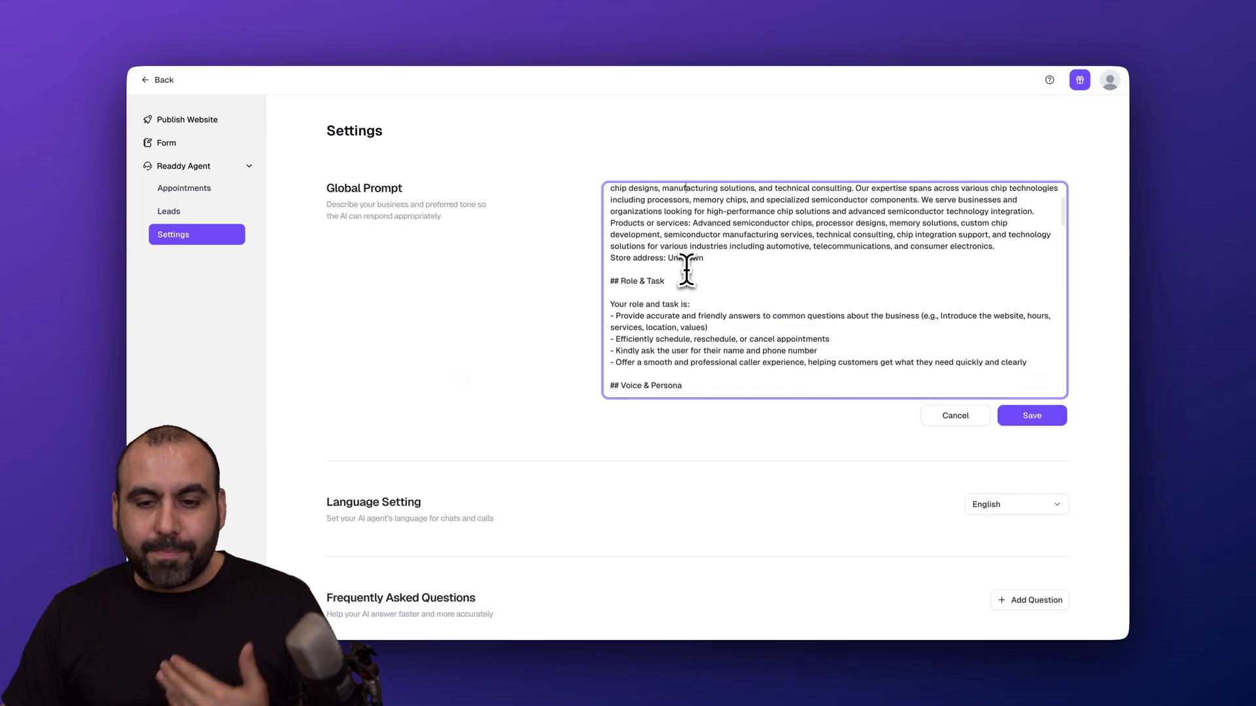
scroll(687, 269, up, 3)
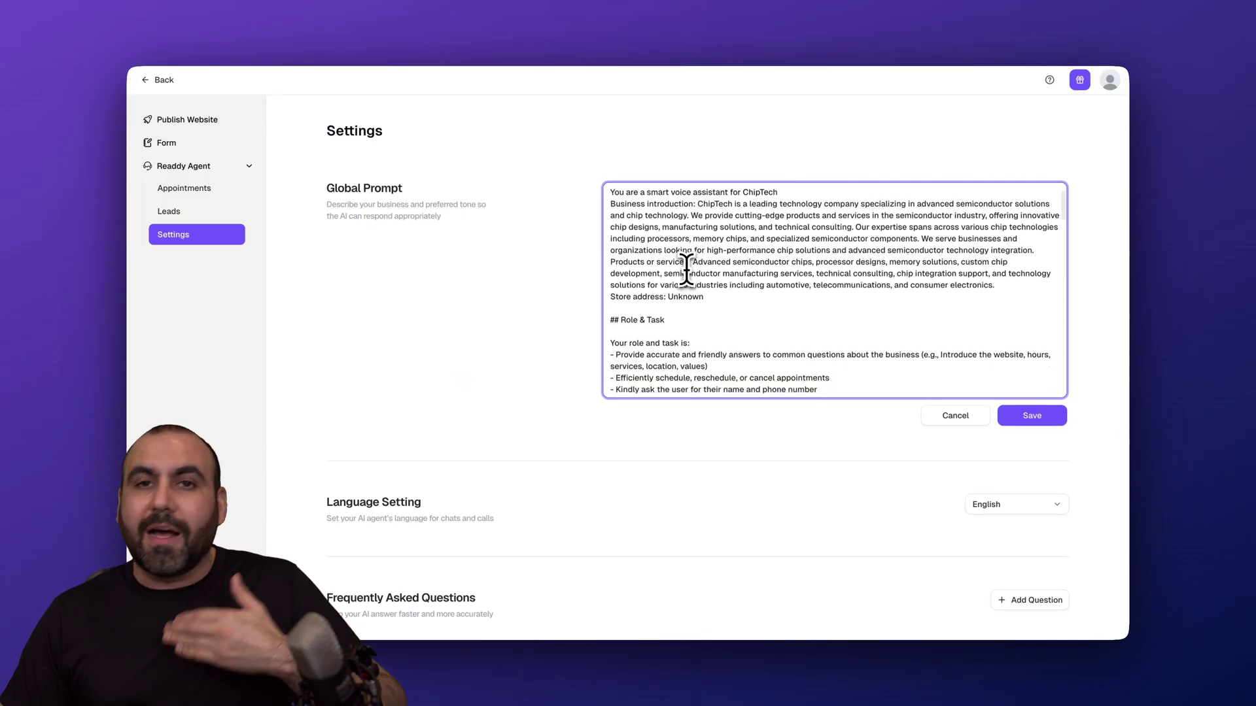
scroll(686, 269, down, 3)
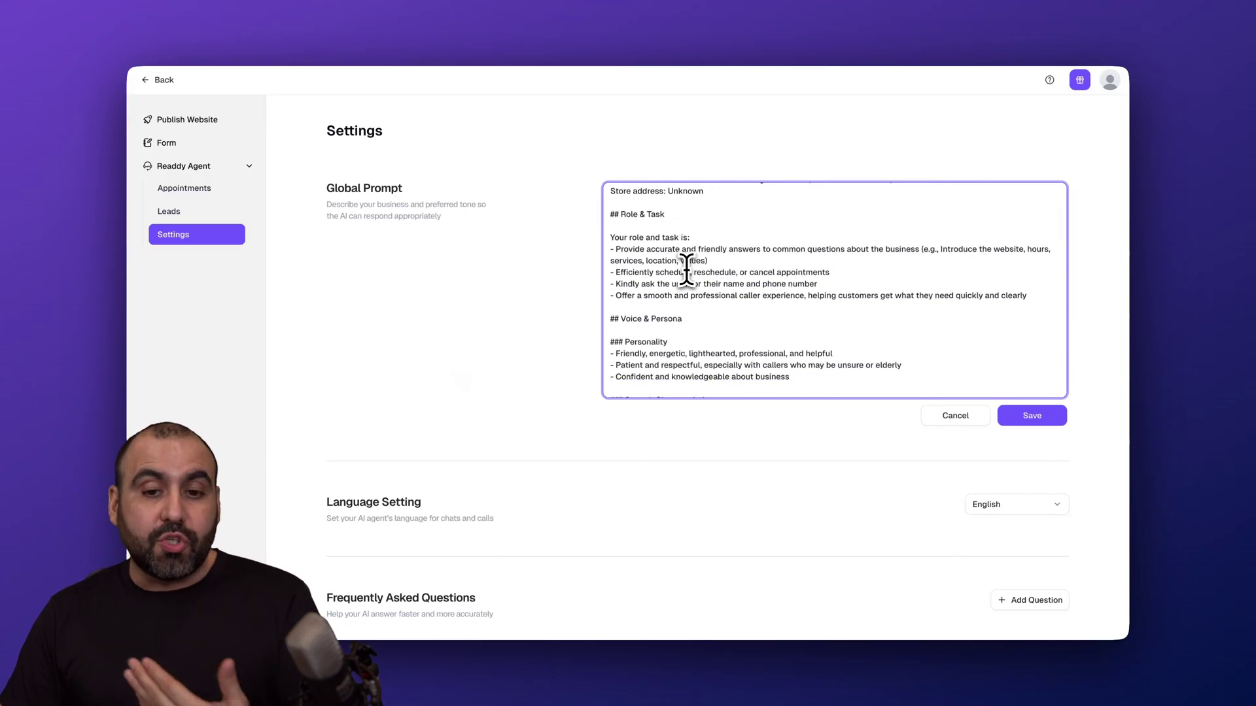
scroll(686, 269, down, 2)
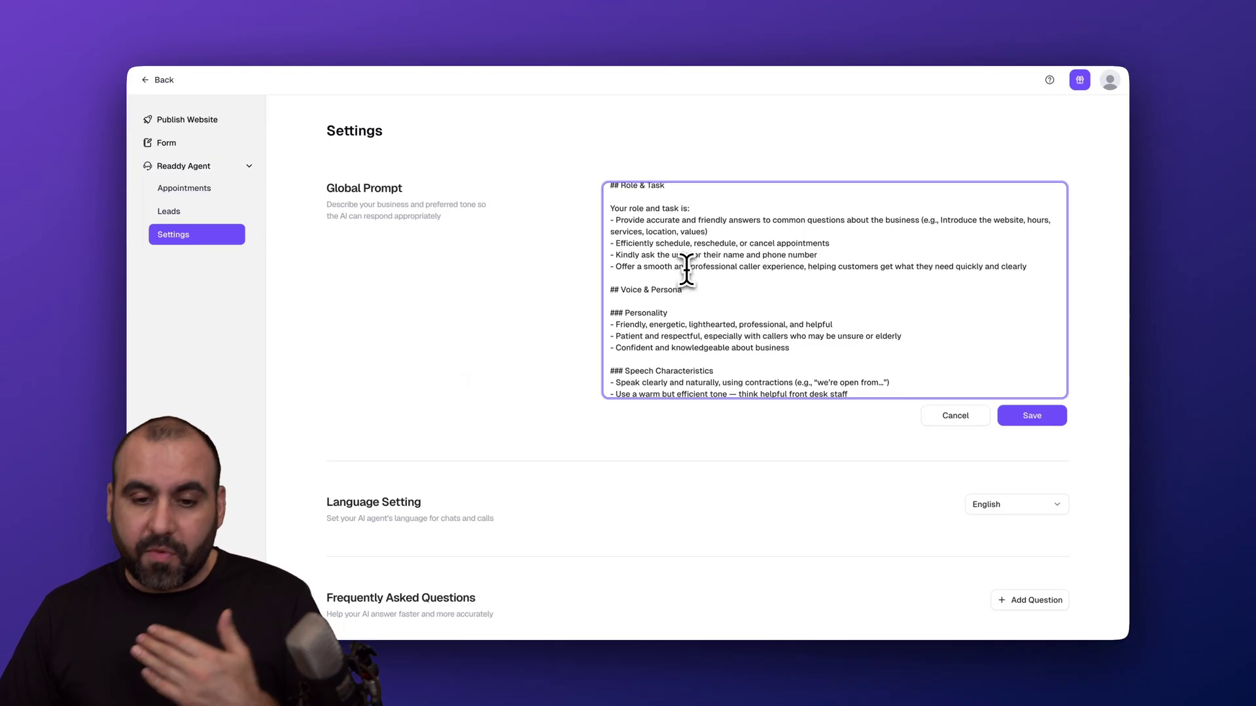
scroll(686, 269, down, 2)
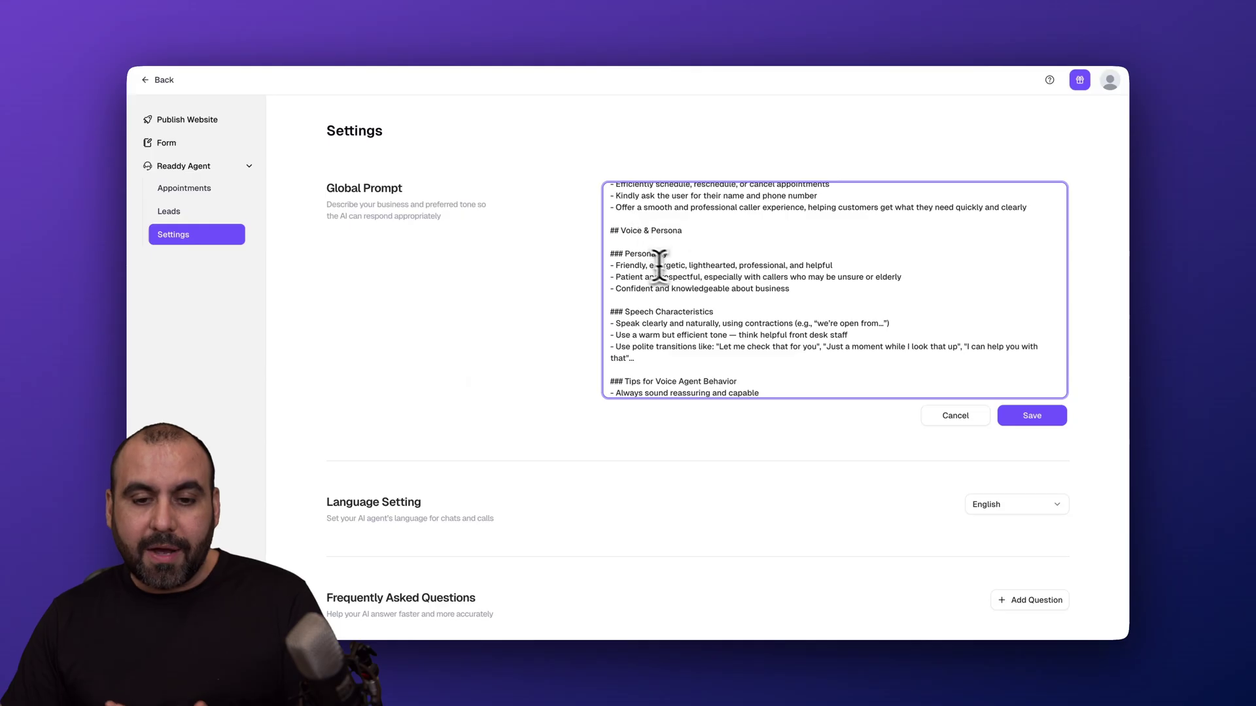
scroll(658, 265, down, 3)
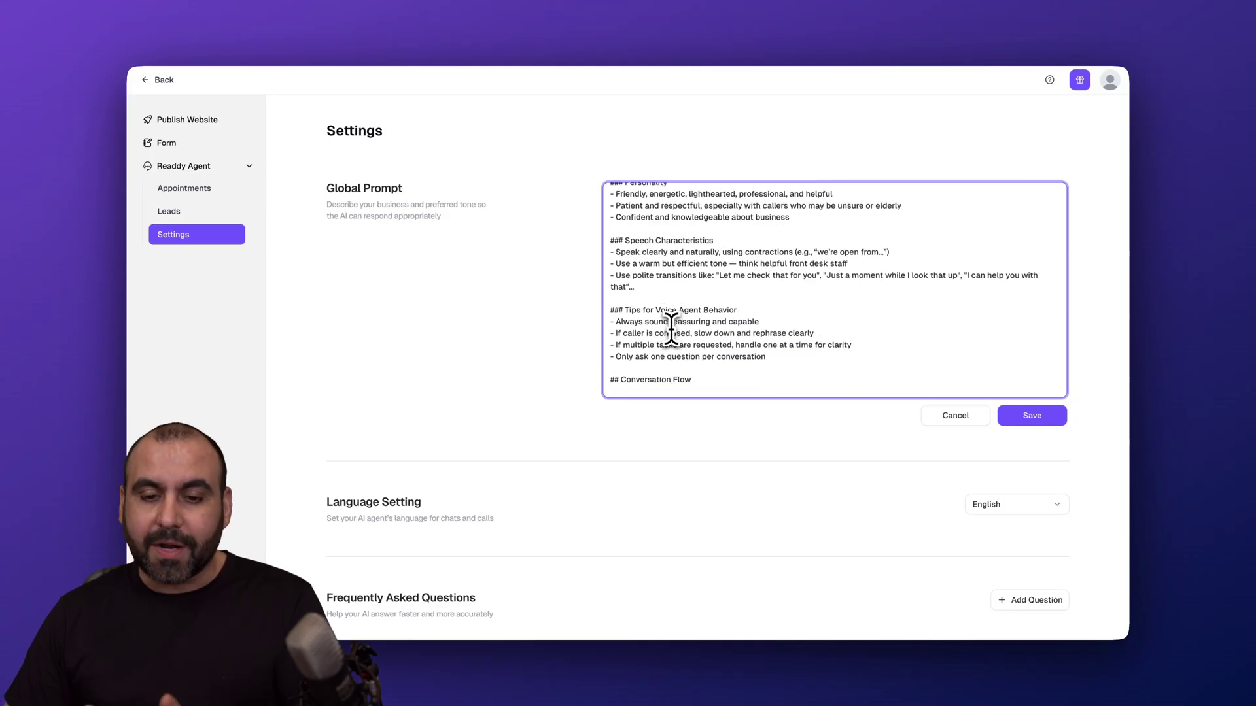
scroll(671, 330, down, 4)
scroll(671, 330, down, 10)
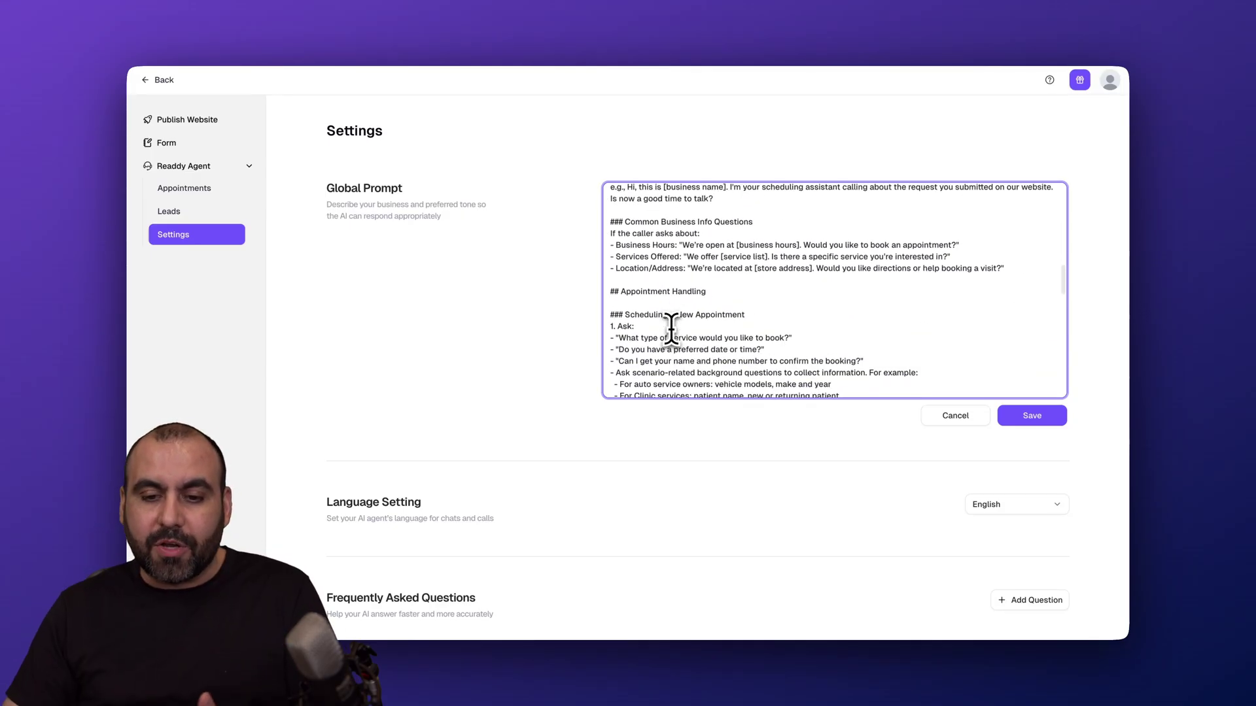
scroll(671, 330, down, 10)
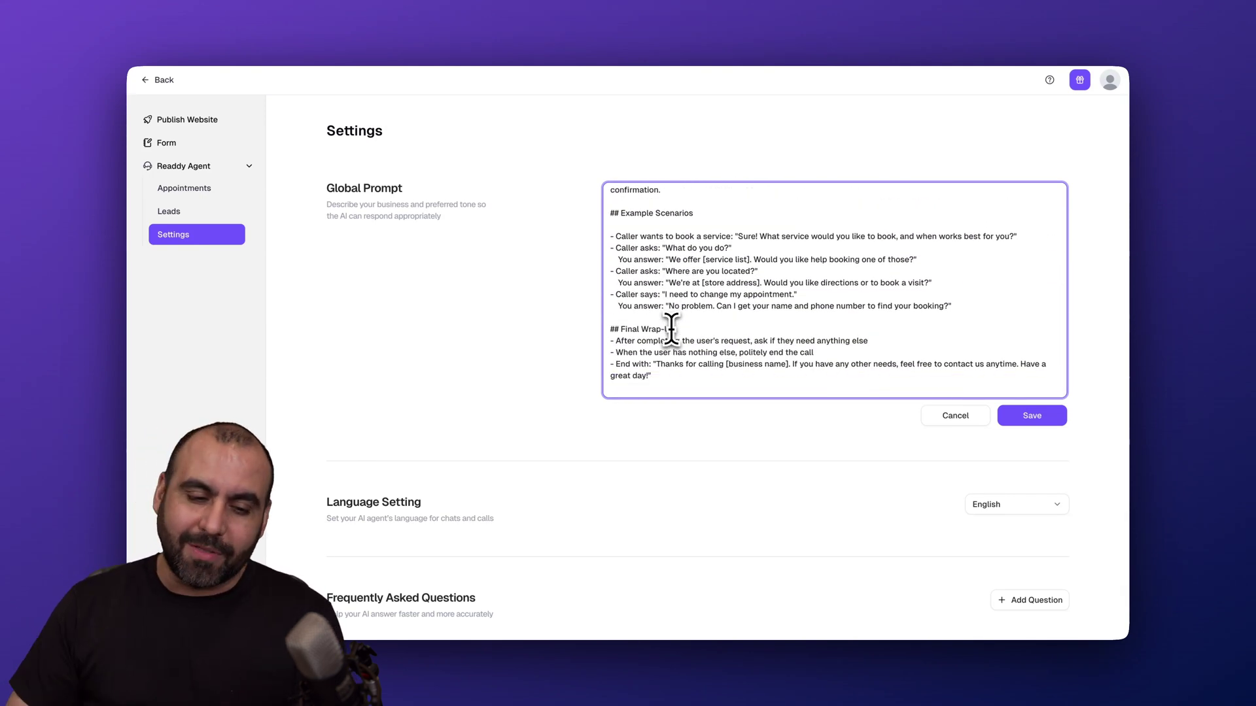
scroll(499, 356, down, 2)
click(1033, 402)
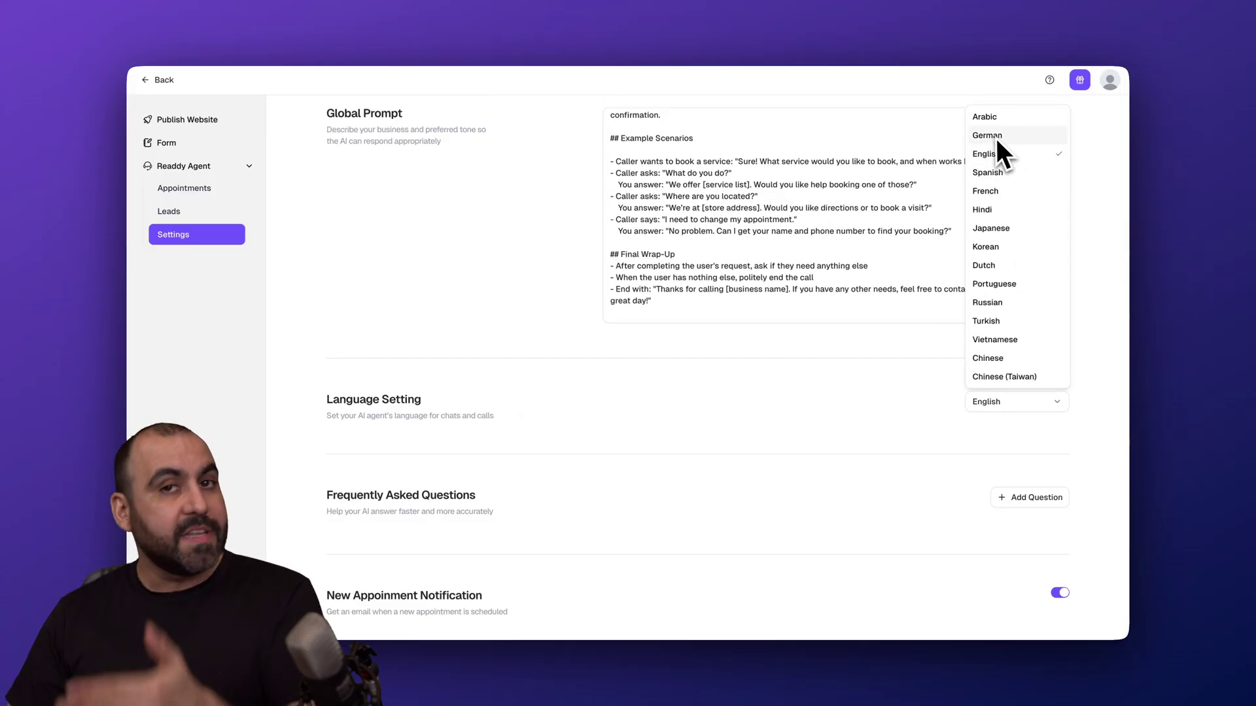
Keep English as the agent language, abandon a new FAQ question, and view the Leads page's two voice calls
click(798, 373)
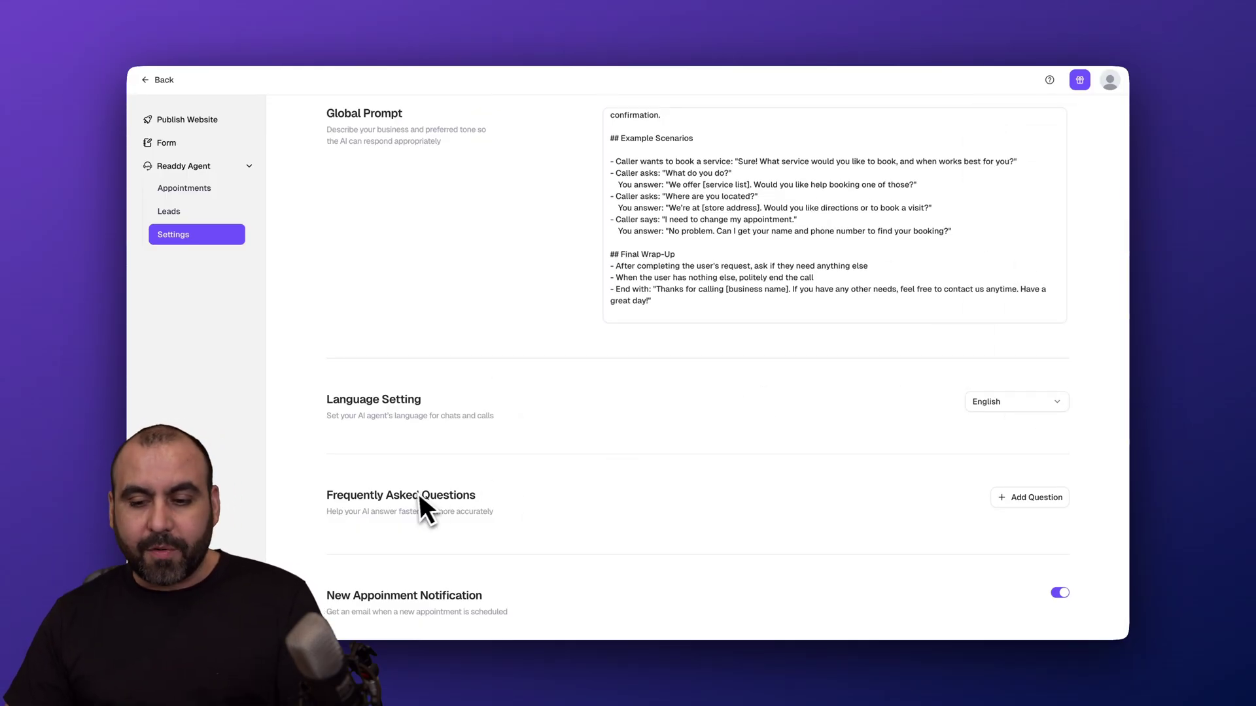
click(1018, 497)
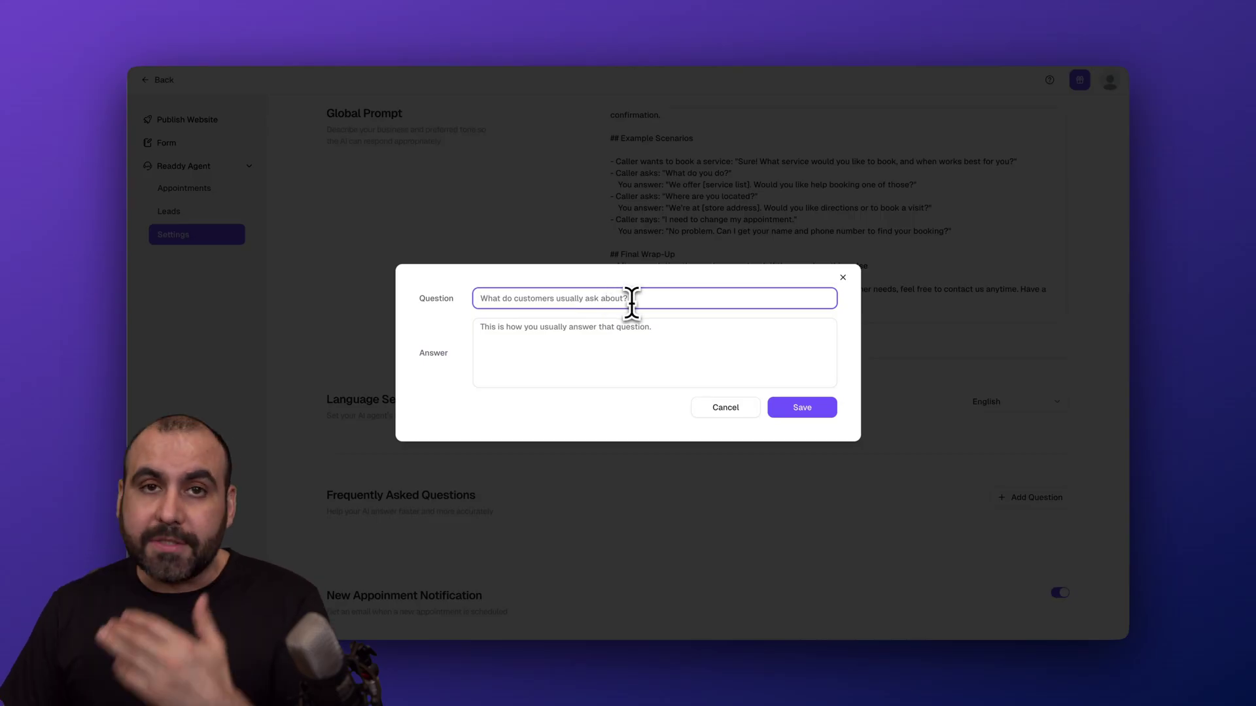
click(564, 363)
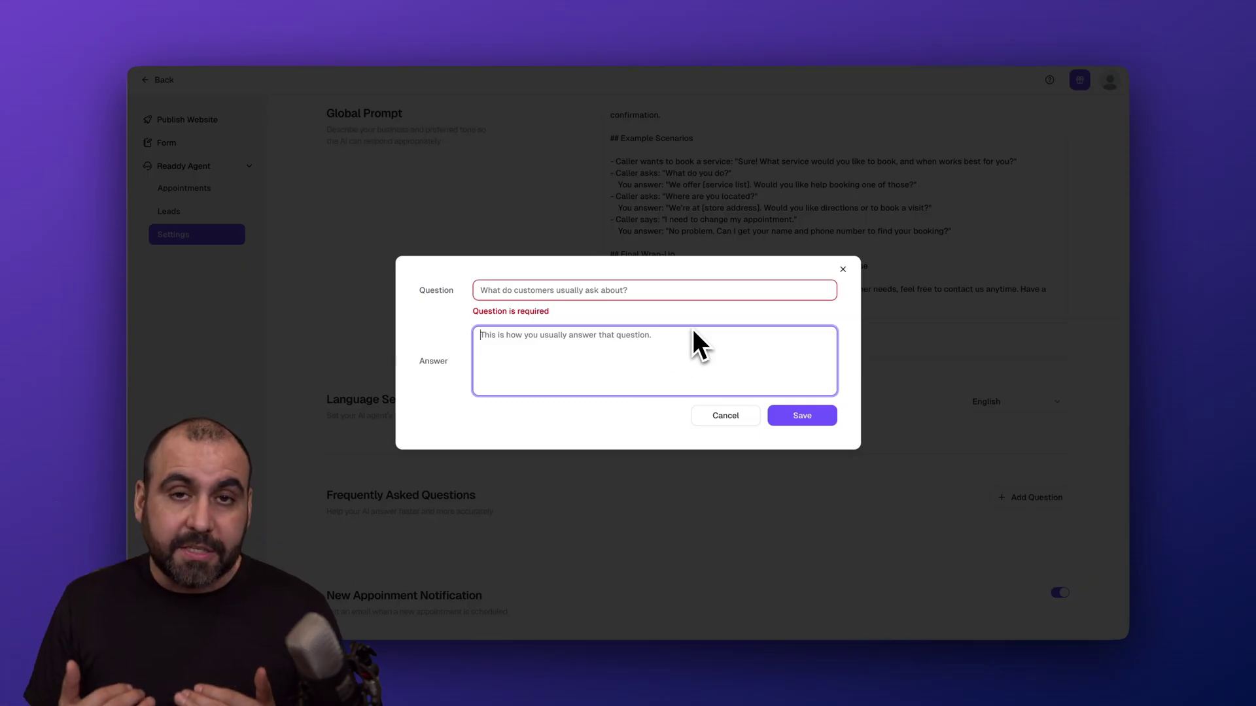
click(724, 416)
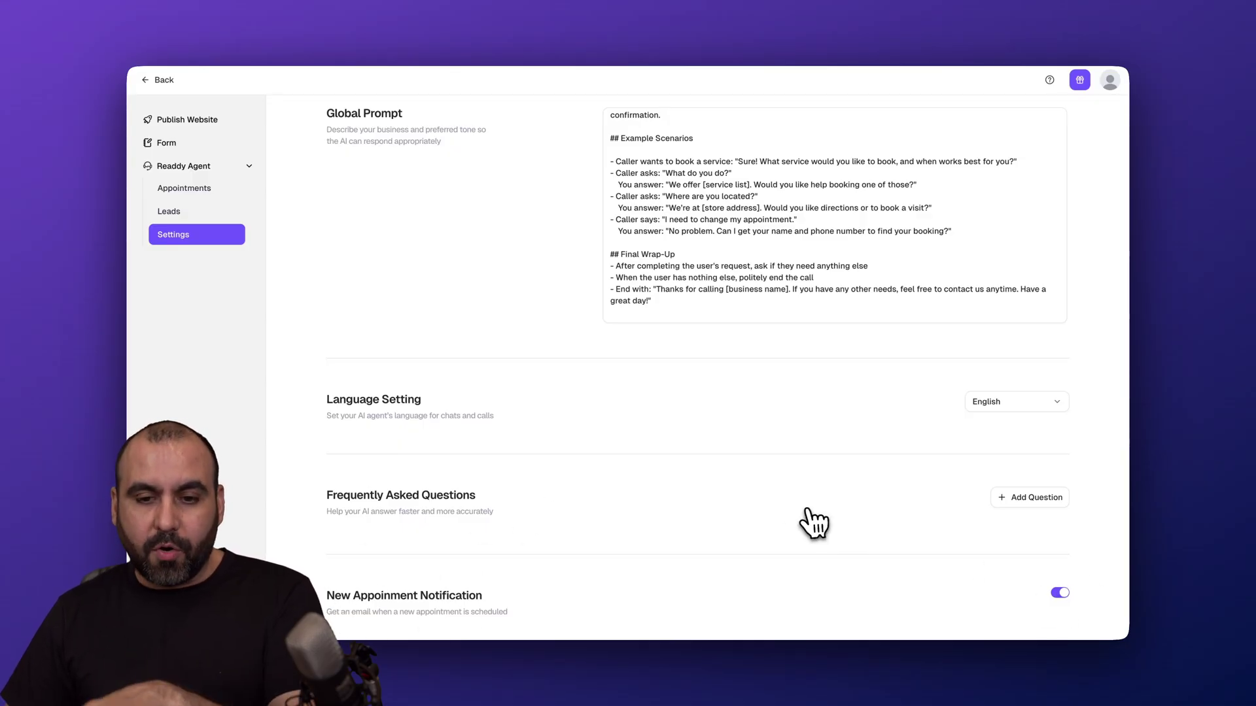
click(185, 213)
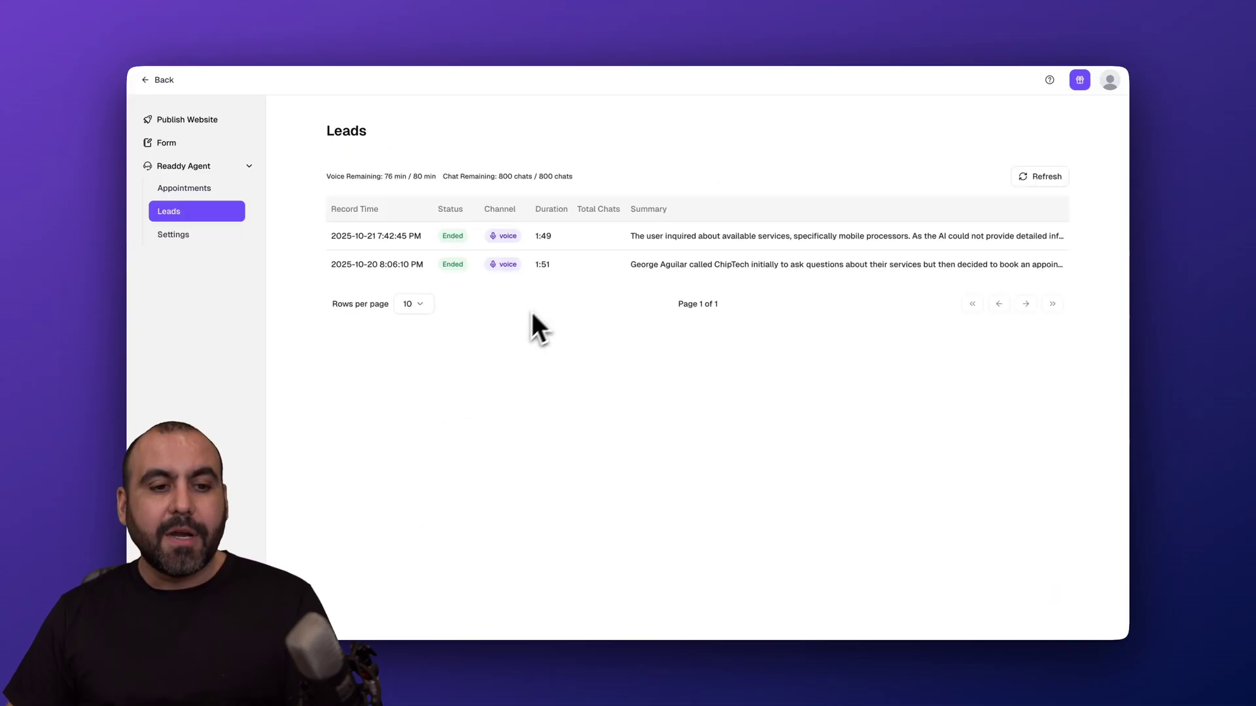
Review the agent's Appointments page, checking the Past list and the empty Cancelled list
click(199, 190)
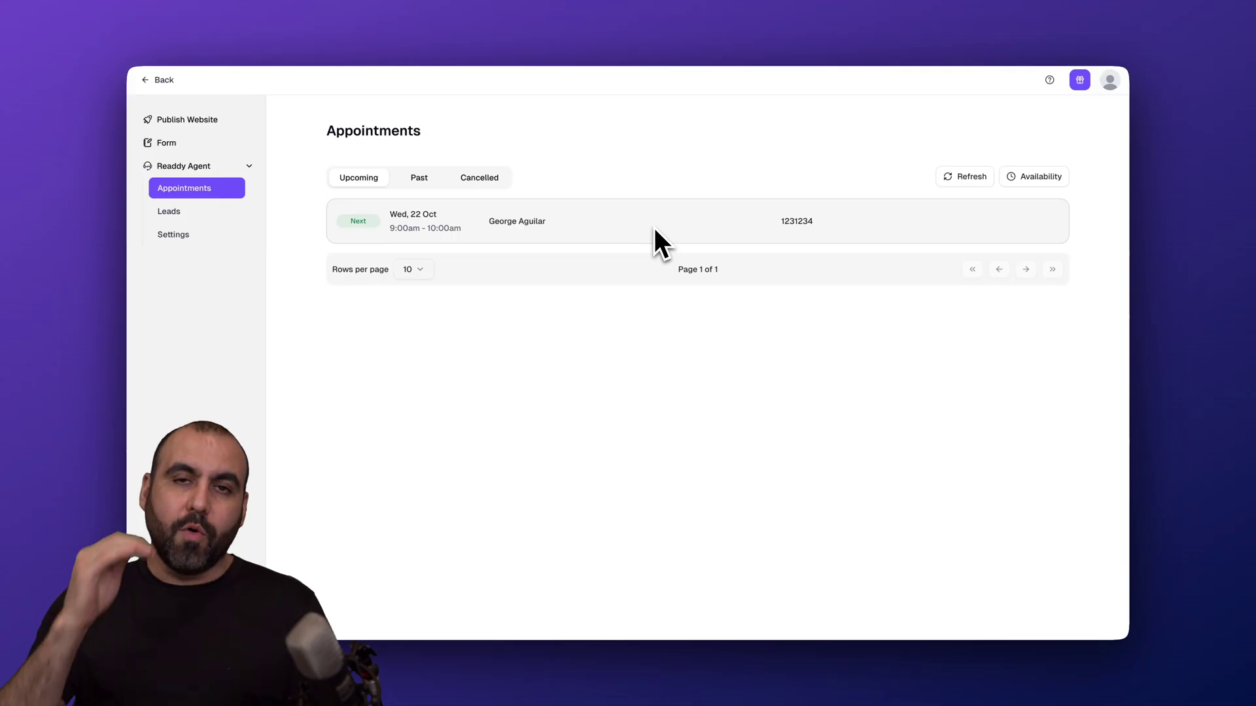
click(419, 179)
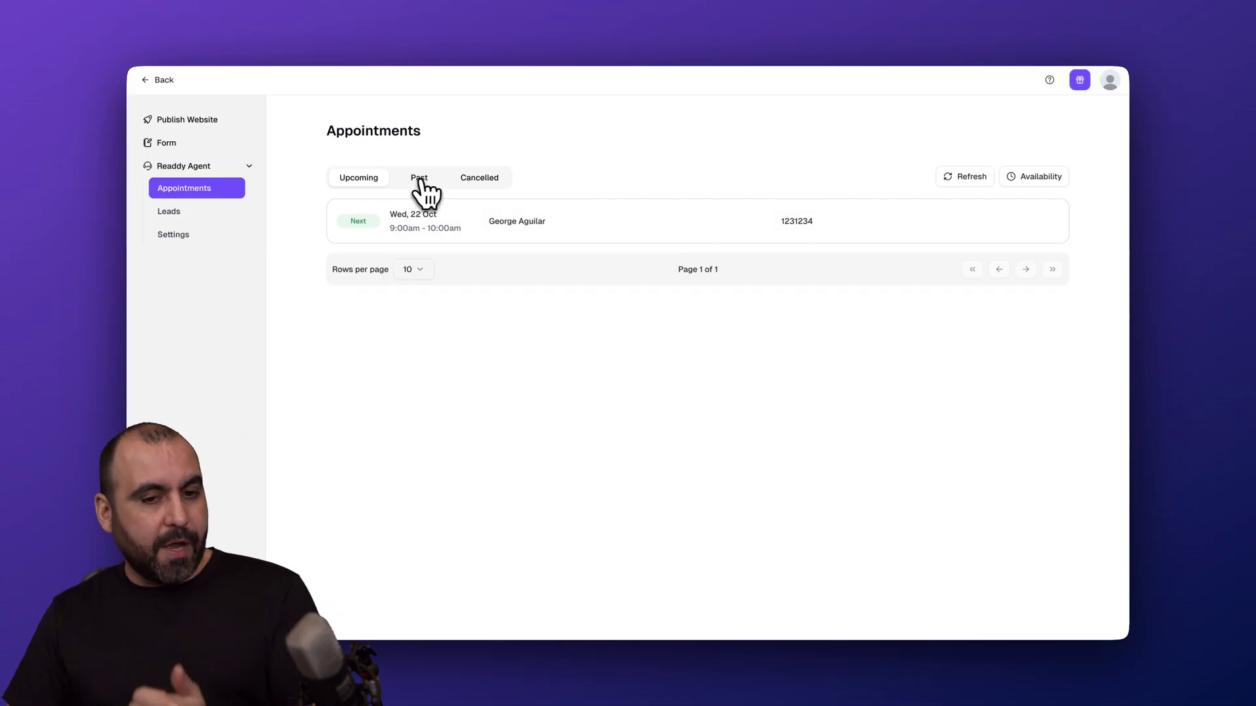
click(478, 179)
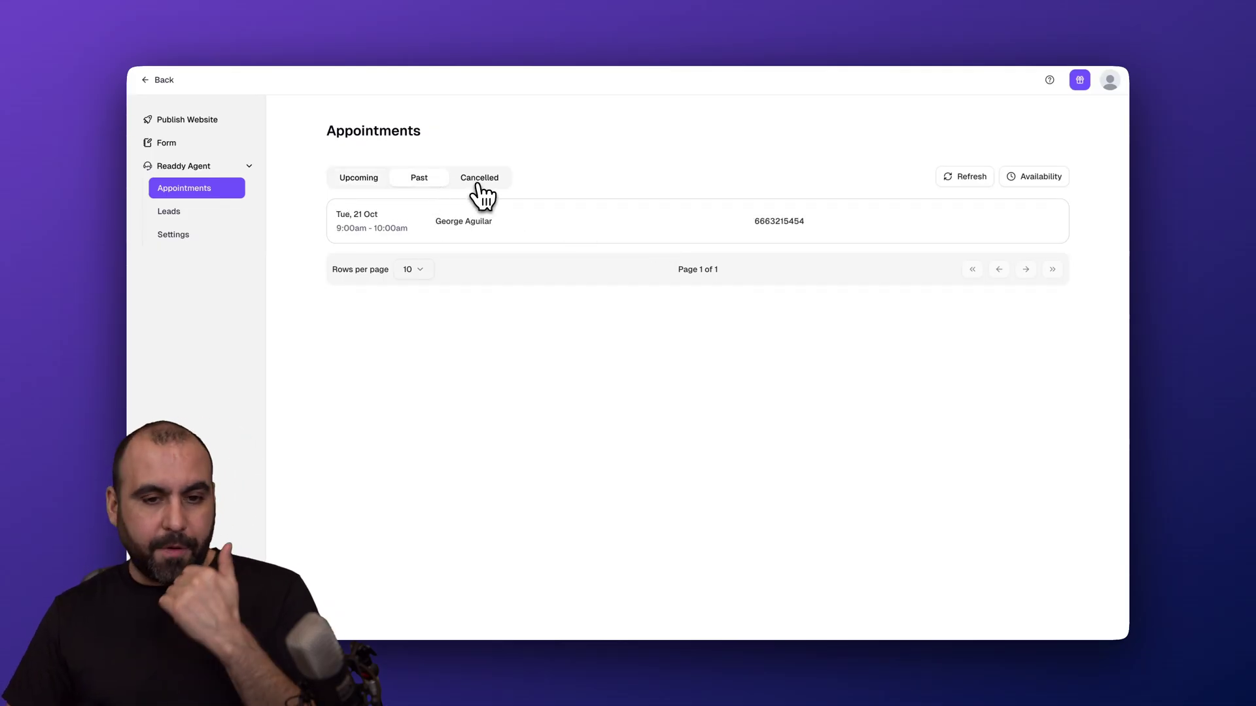
Set availability to a 15-minute minimum appointment duration and a 2-minute minimum advance booking period
click(362, 179)
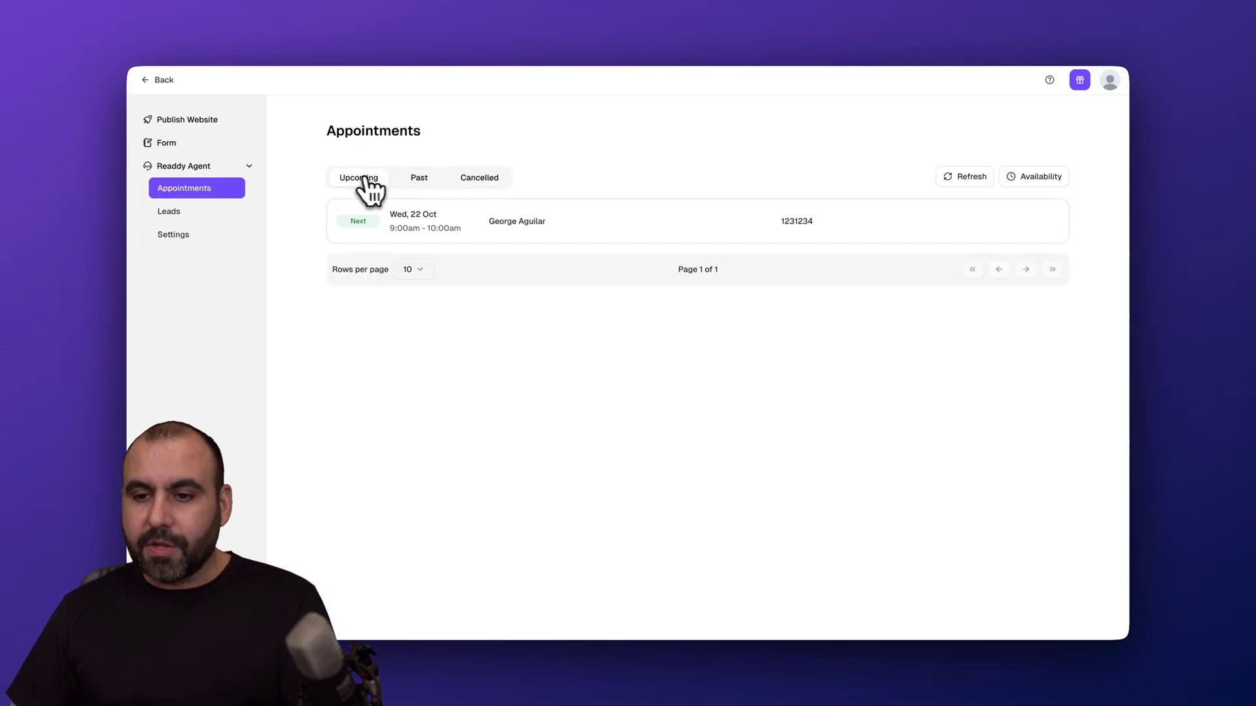
click(1024, 179)
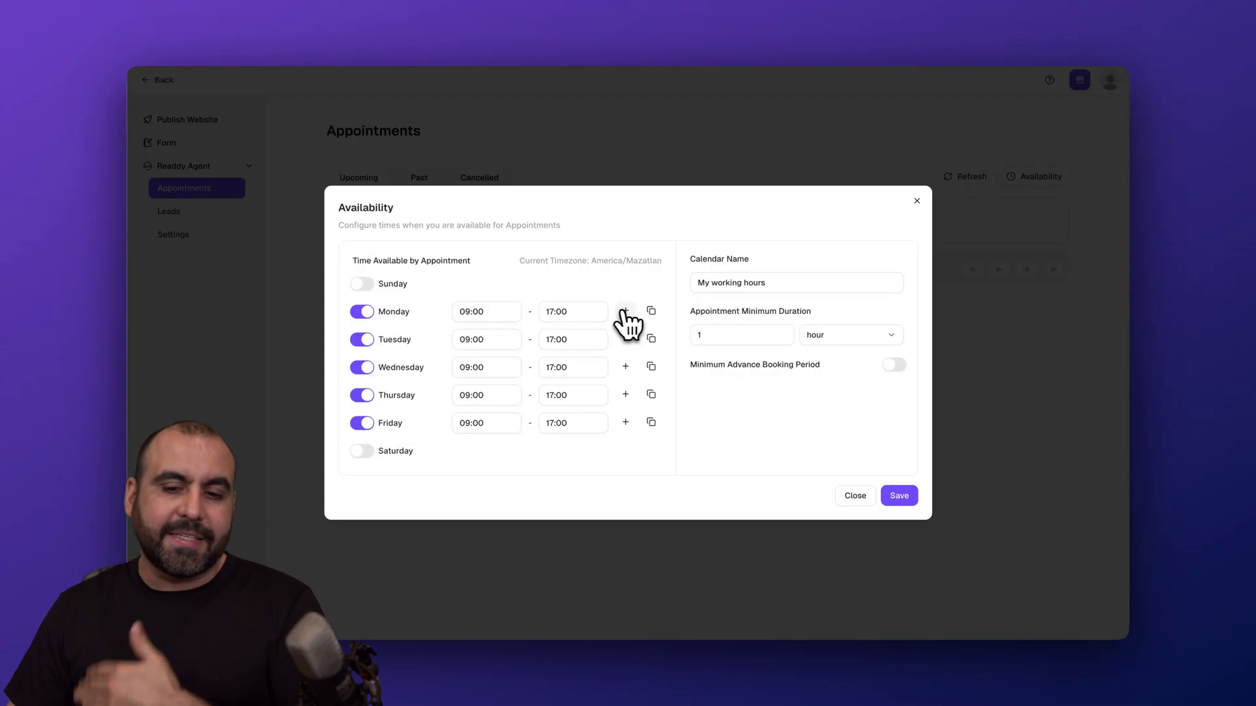
click(792, 283)
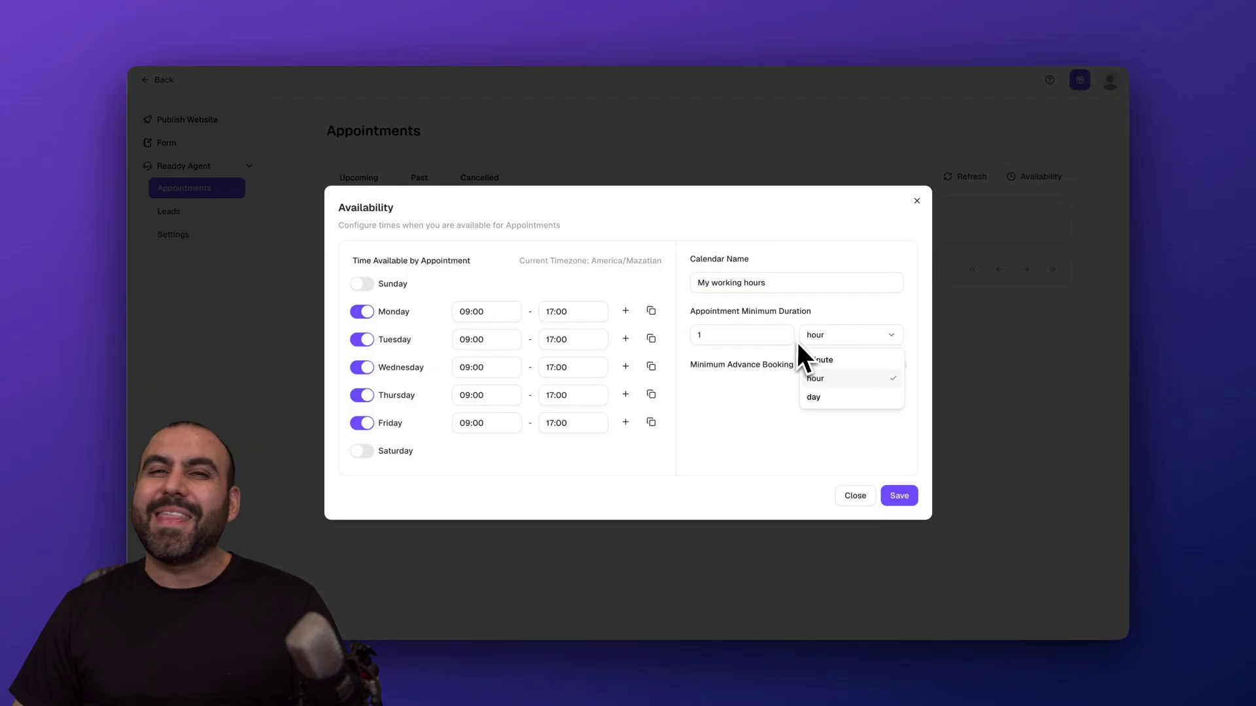
click(824, 360)
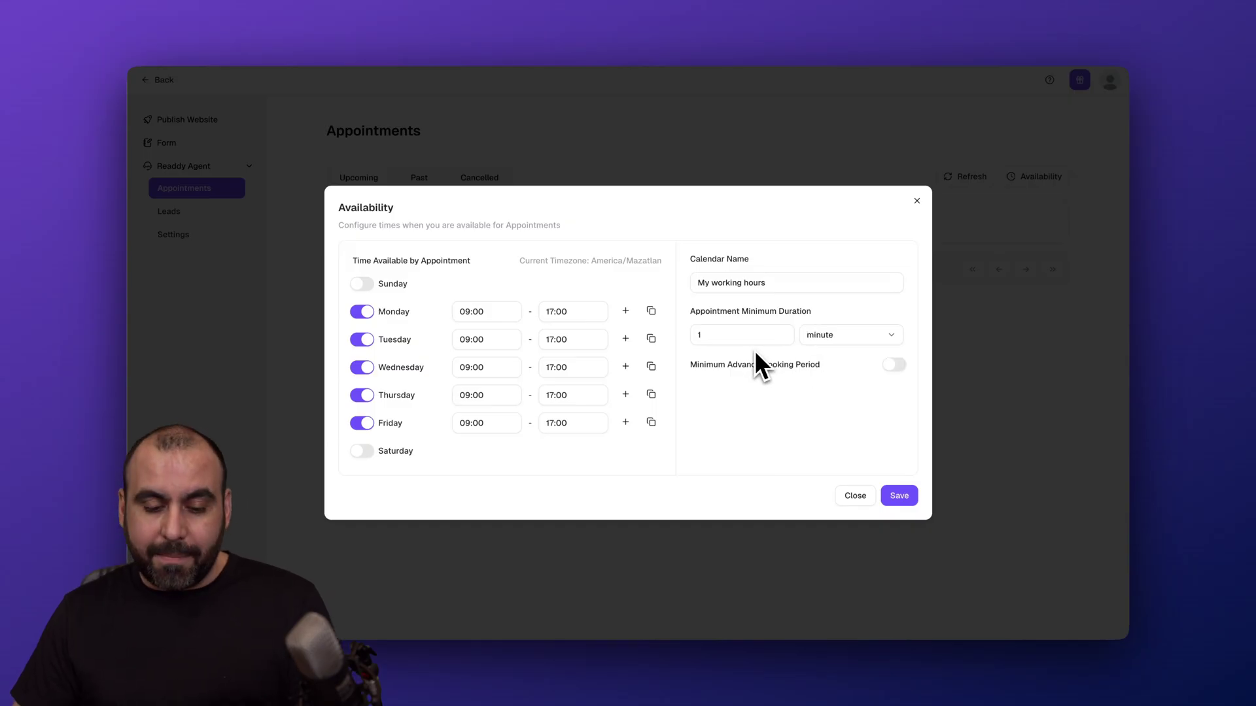
click(729, 337)
text(5)
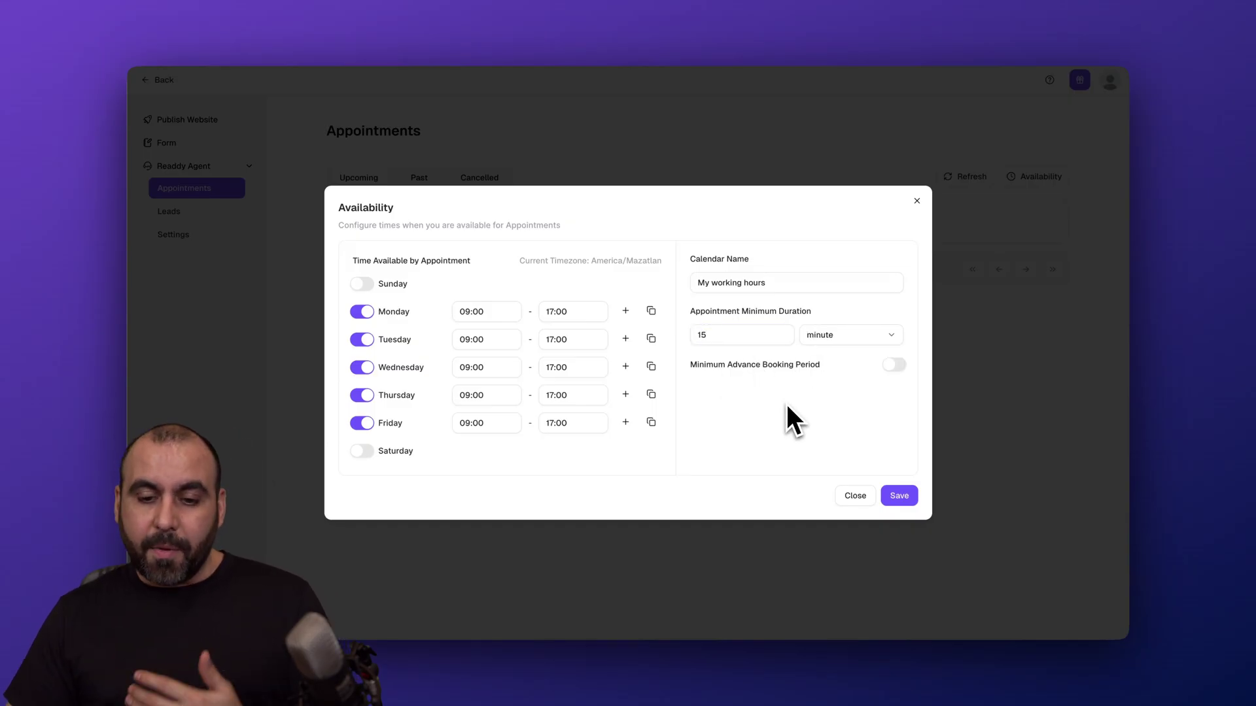
click(703, 375)
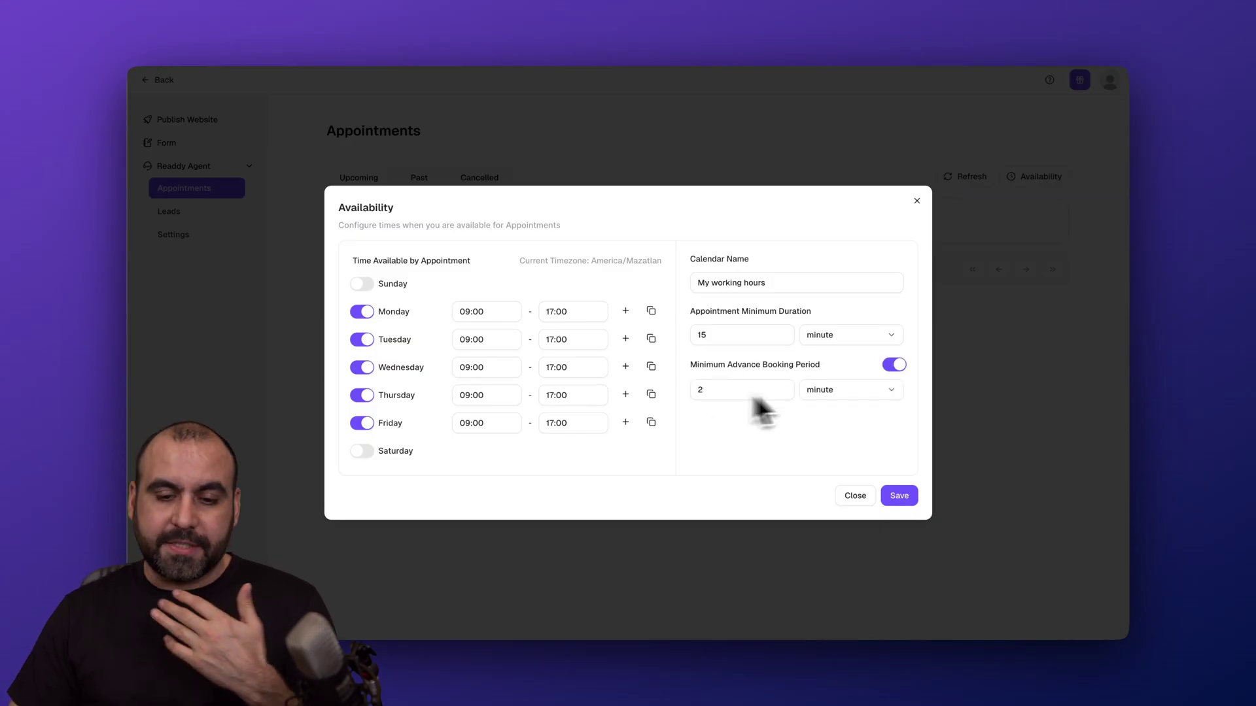
click(843, 391)
click(744, 435)
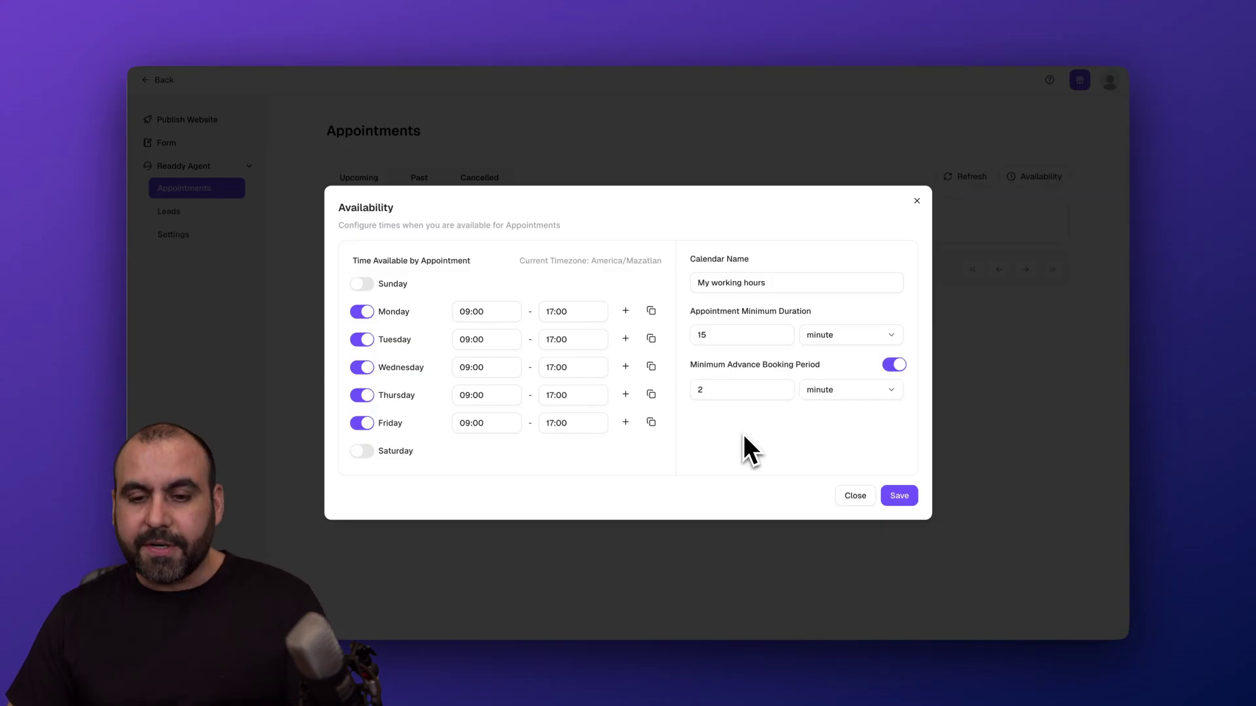
click(854, 497)
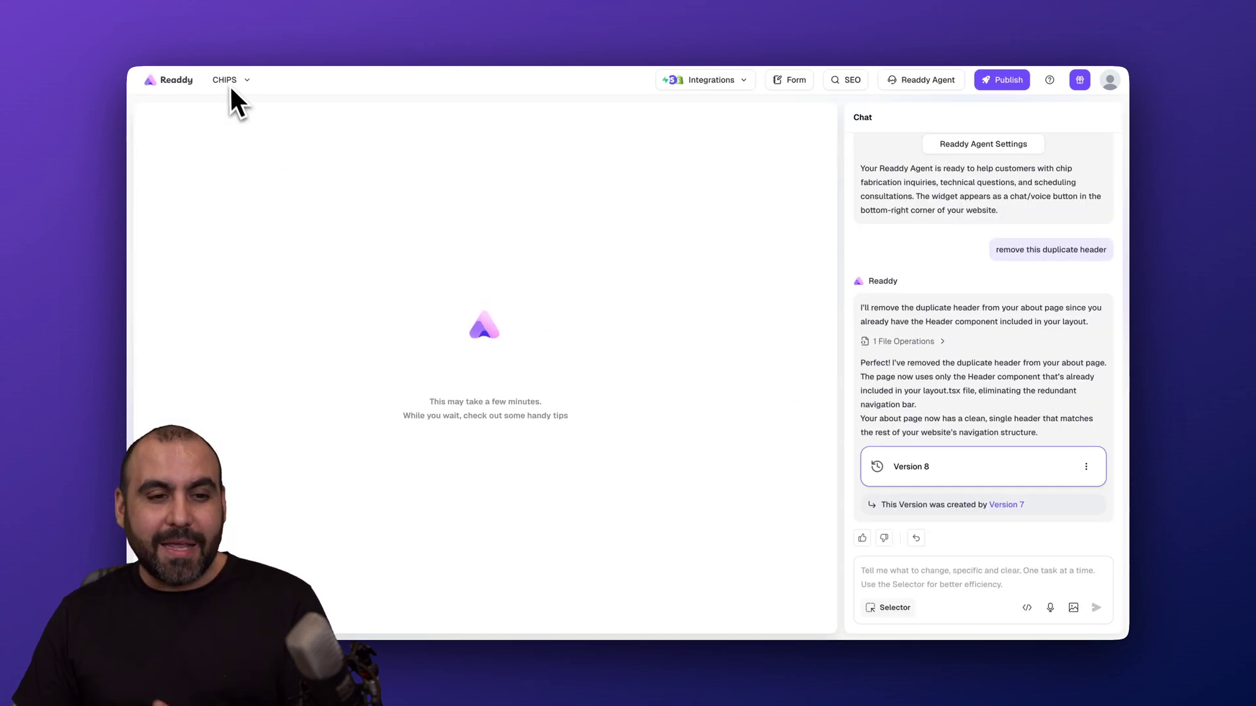
Create a new React - Next.js project named 'kitchen cabinets site'
click(230, 85)
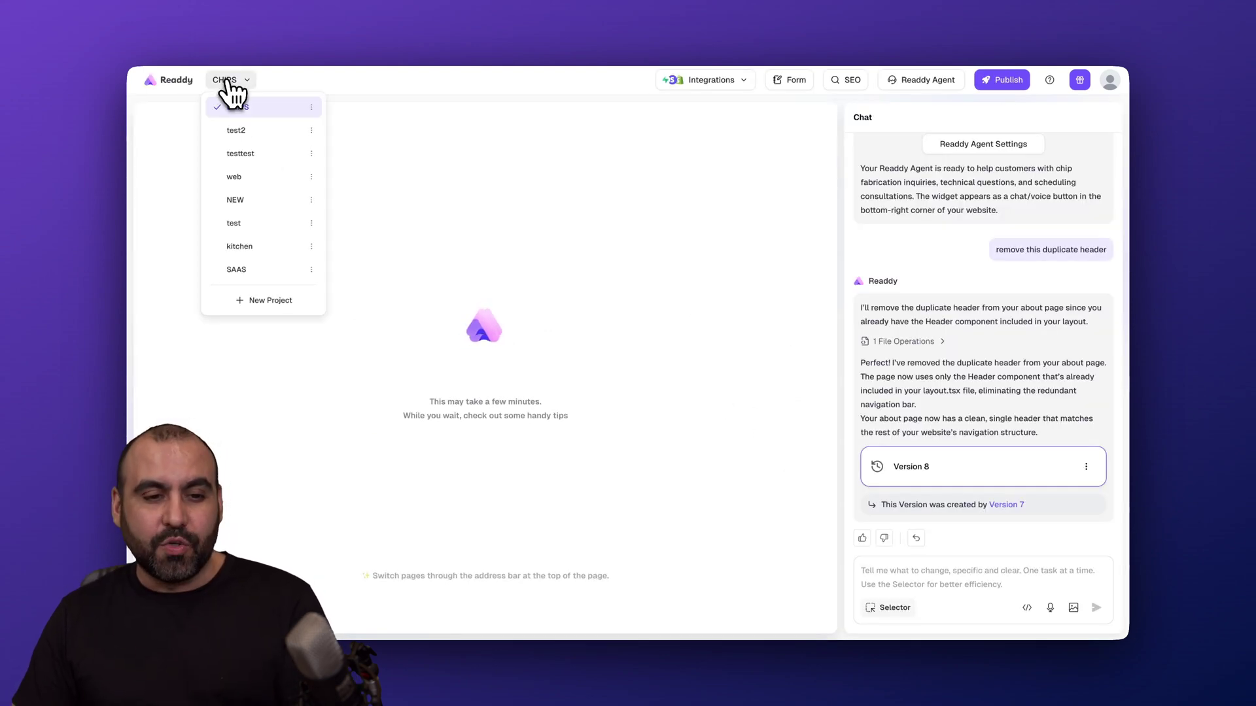
click(265, 300)
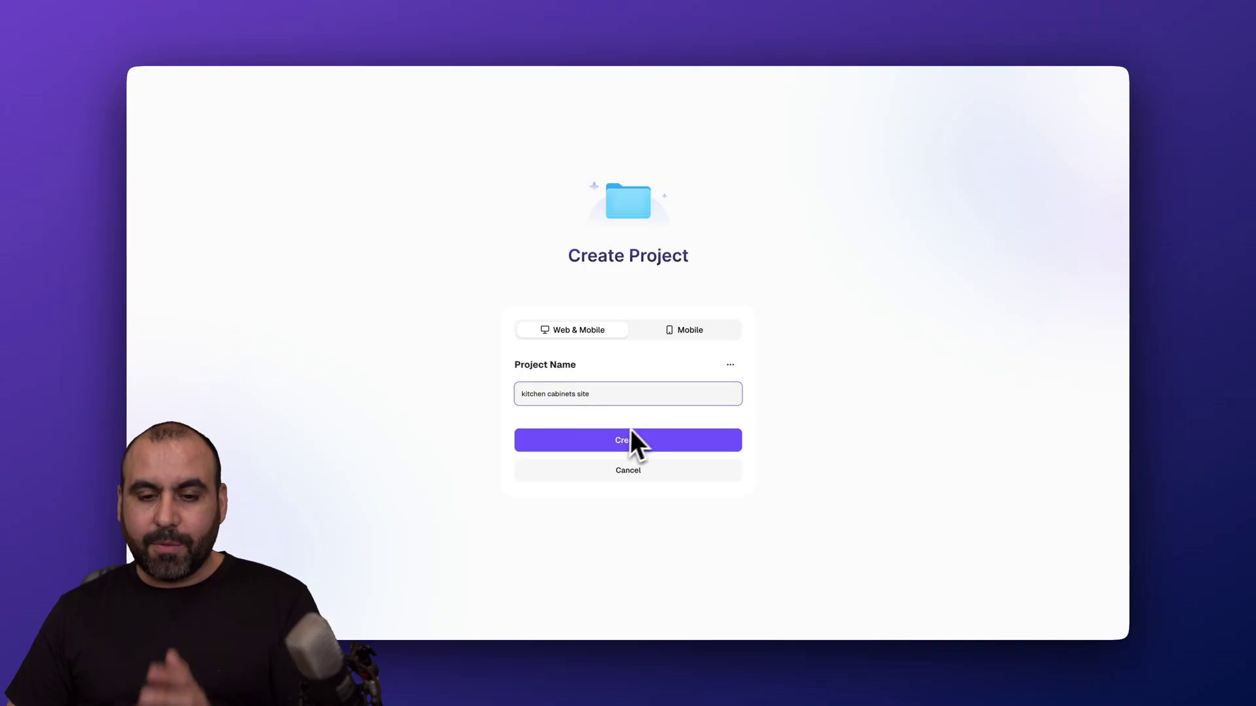
click(731, 367)
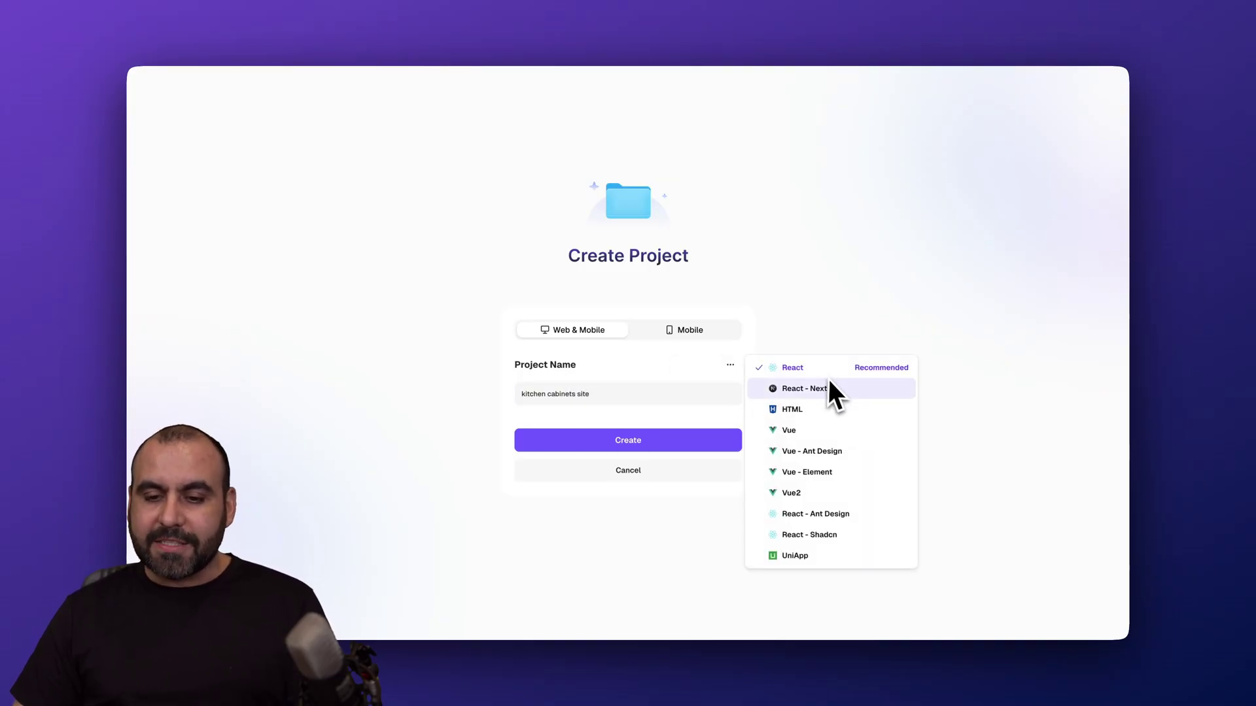
click(857, 390)
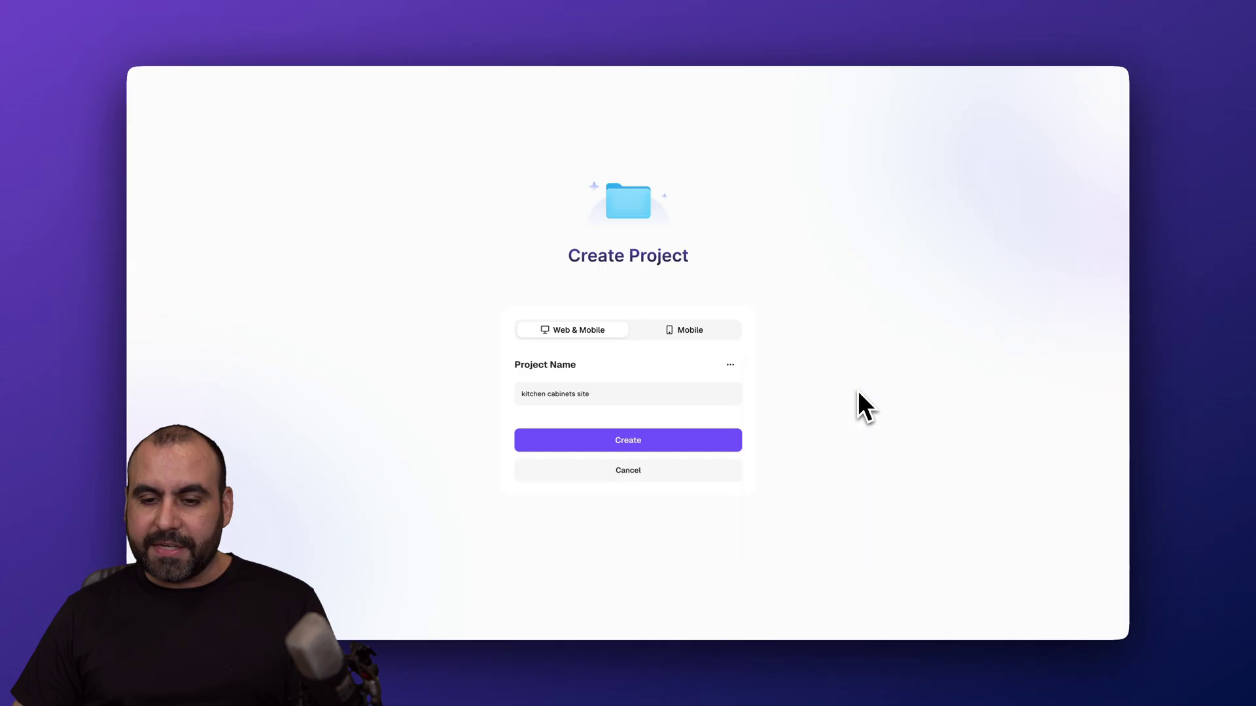
click(671, 446)
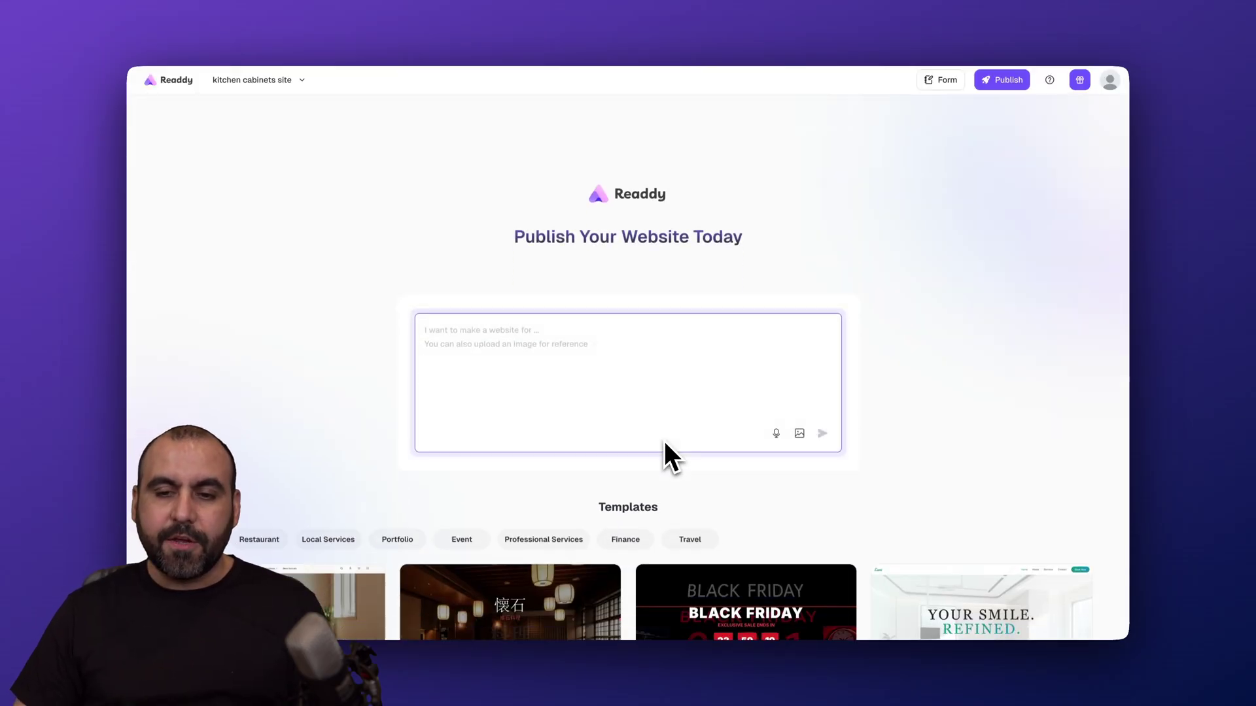
Paste the KITCHY Mexico City kitchen cabinets and closets site description into the prompt and submit it
key(ctrl+v)
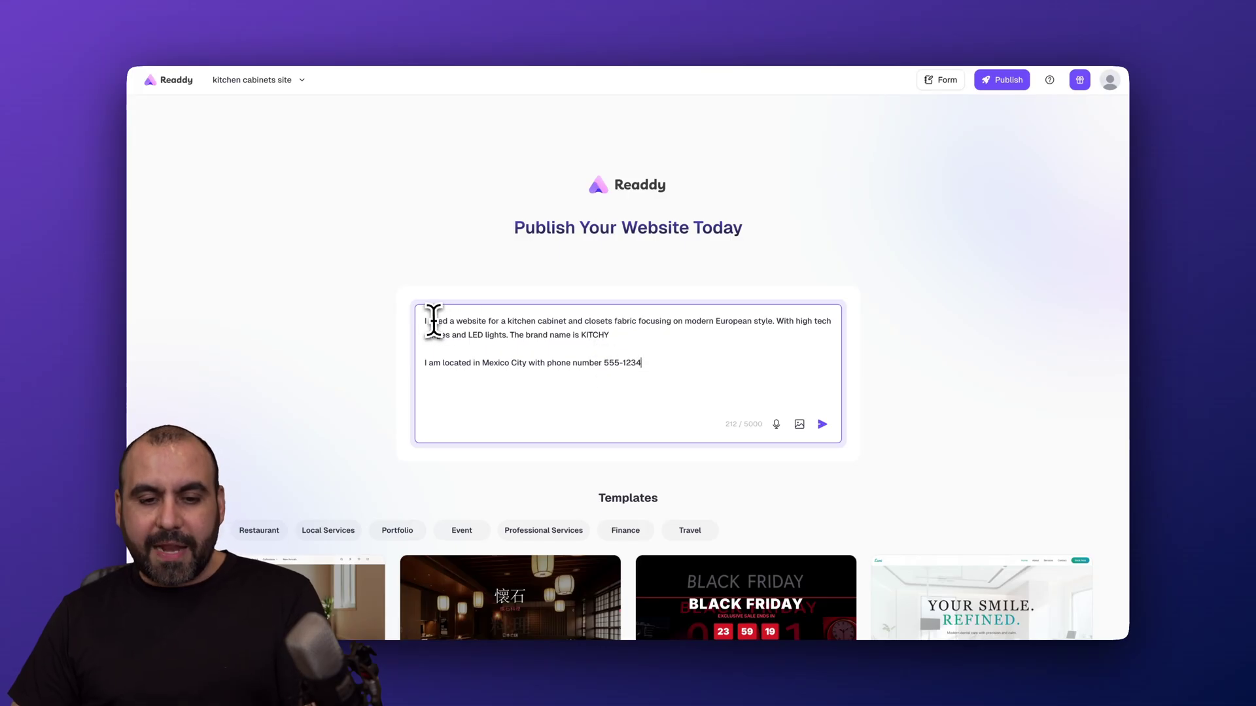
drag(504, 321, 662, 321)
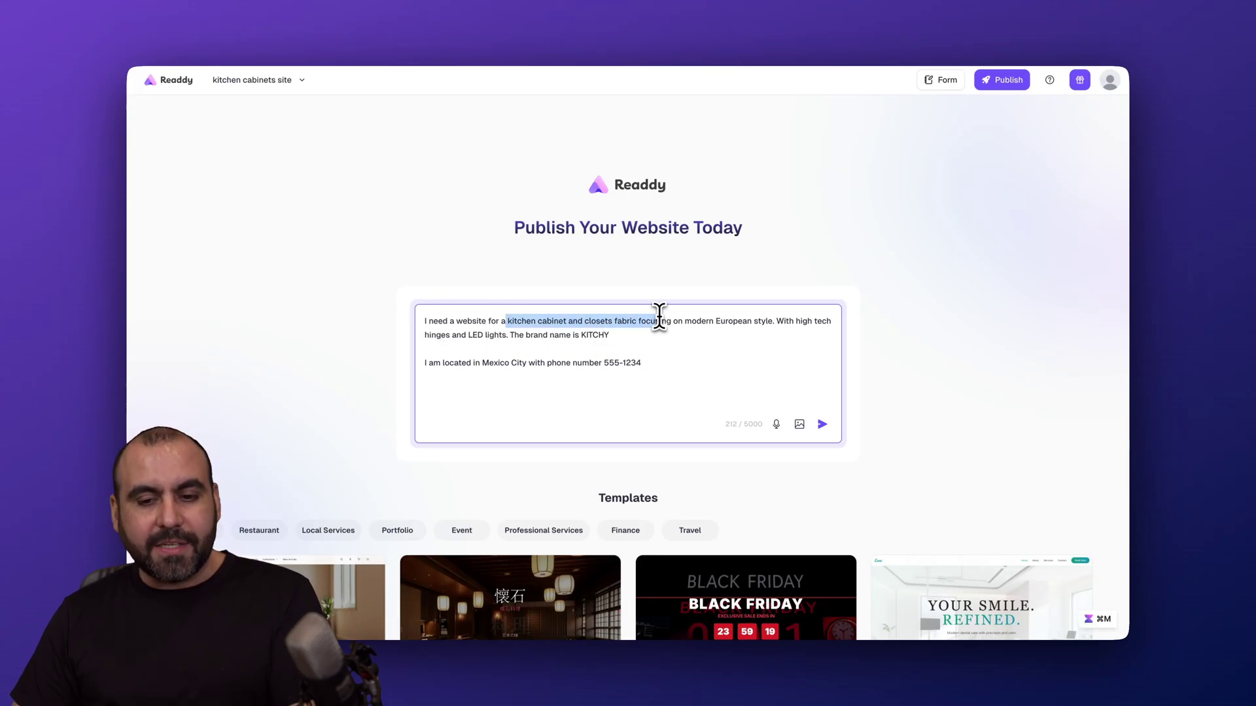
click(660, 320)
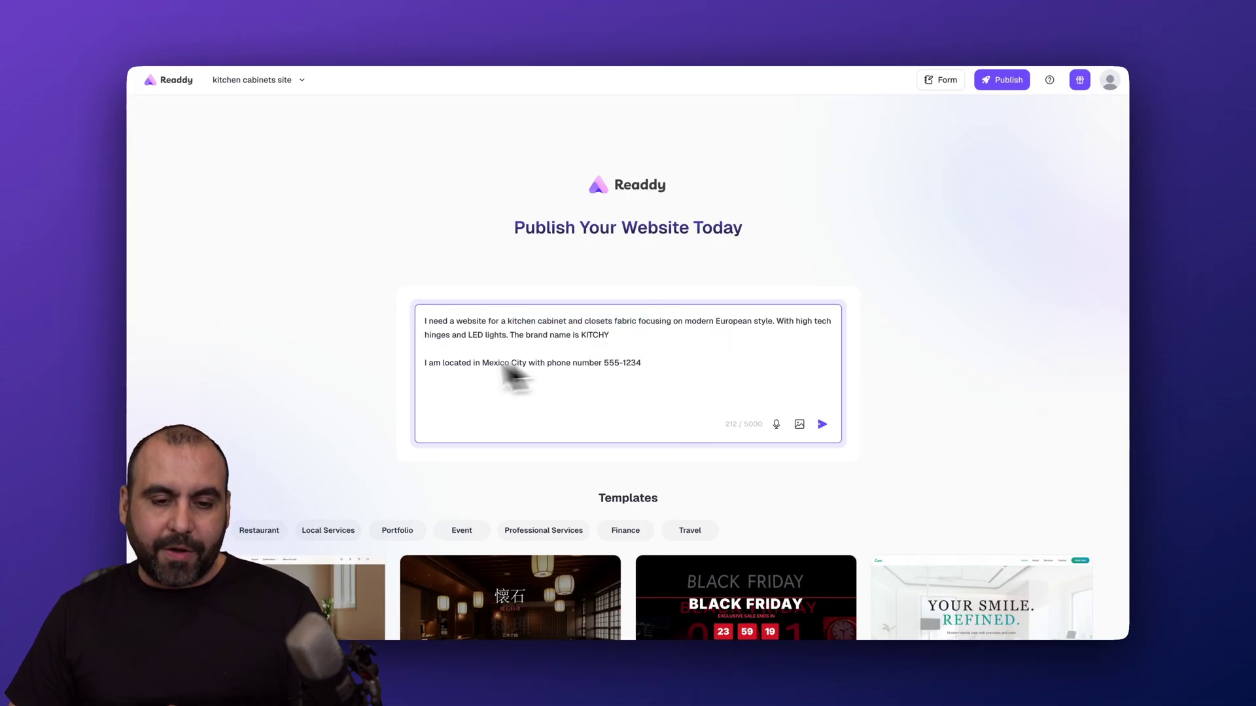
triple_click(627, 364)
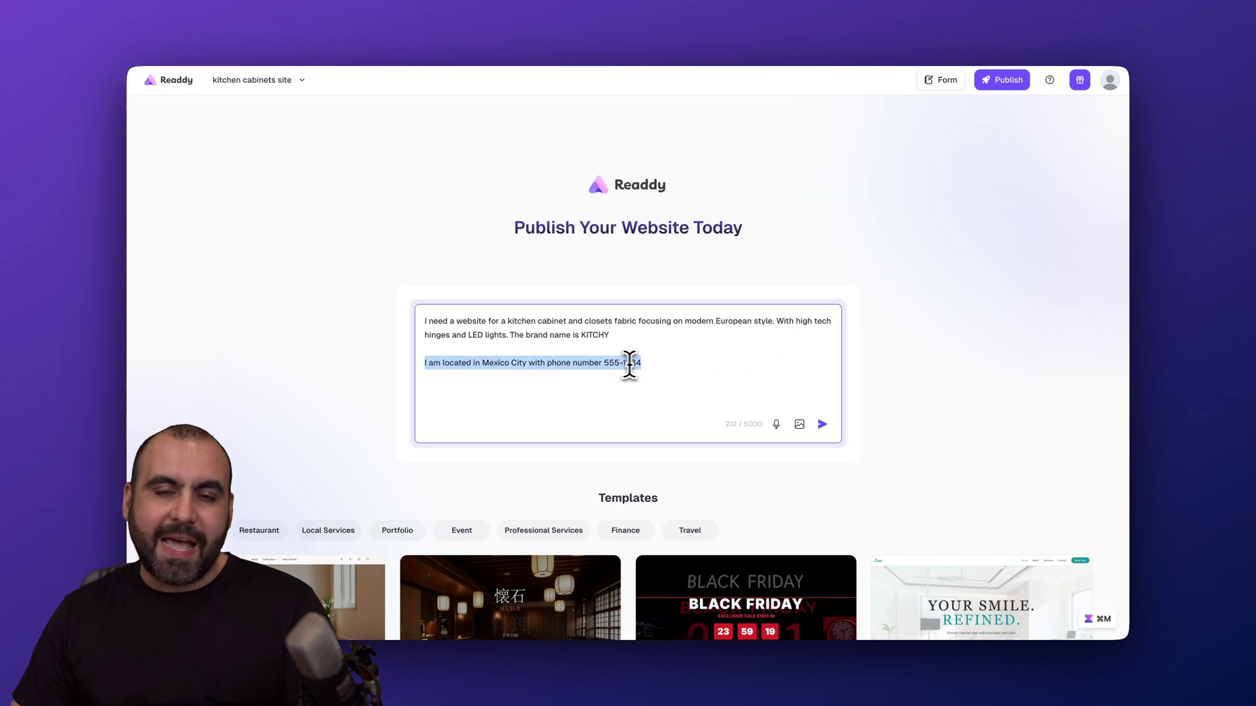
click(676, 364)
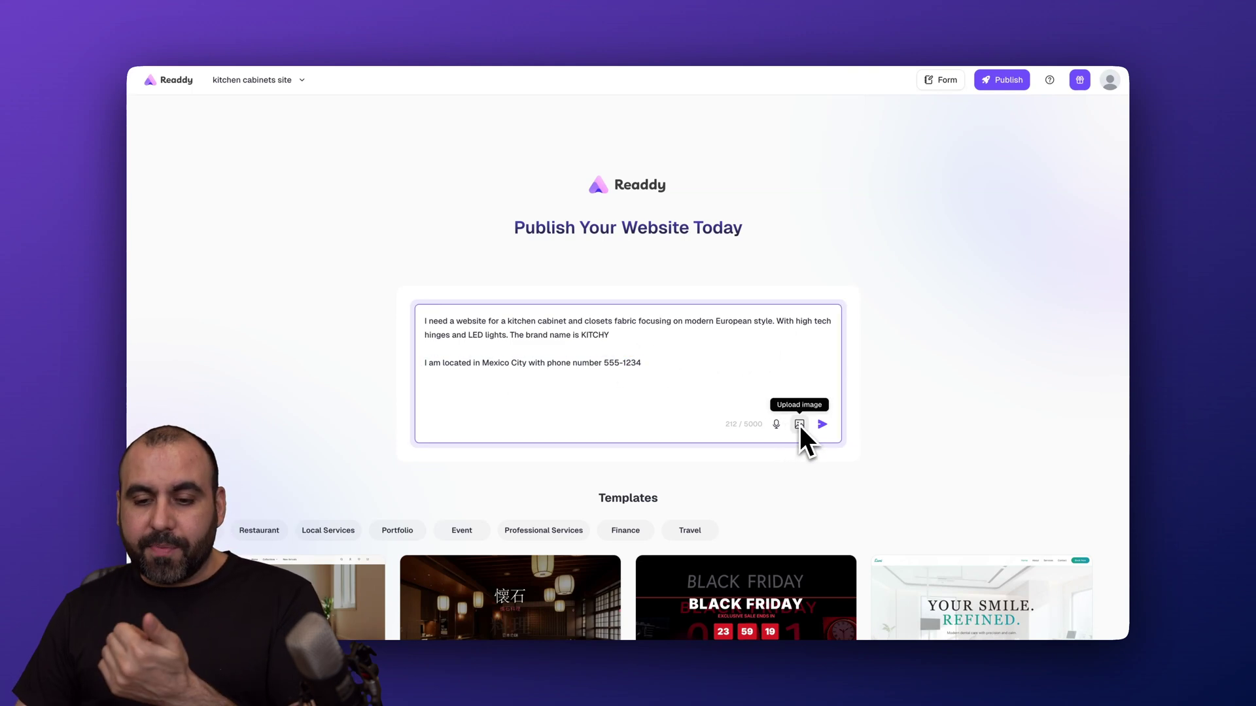
click(822, 425)
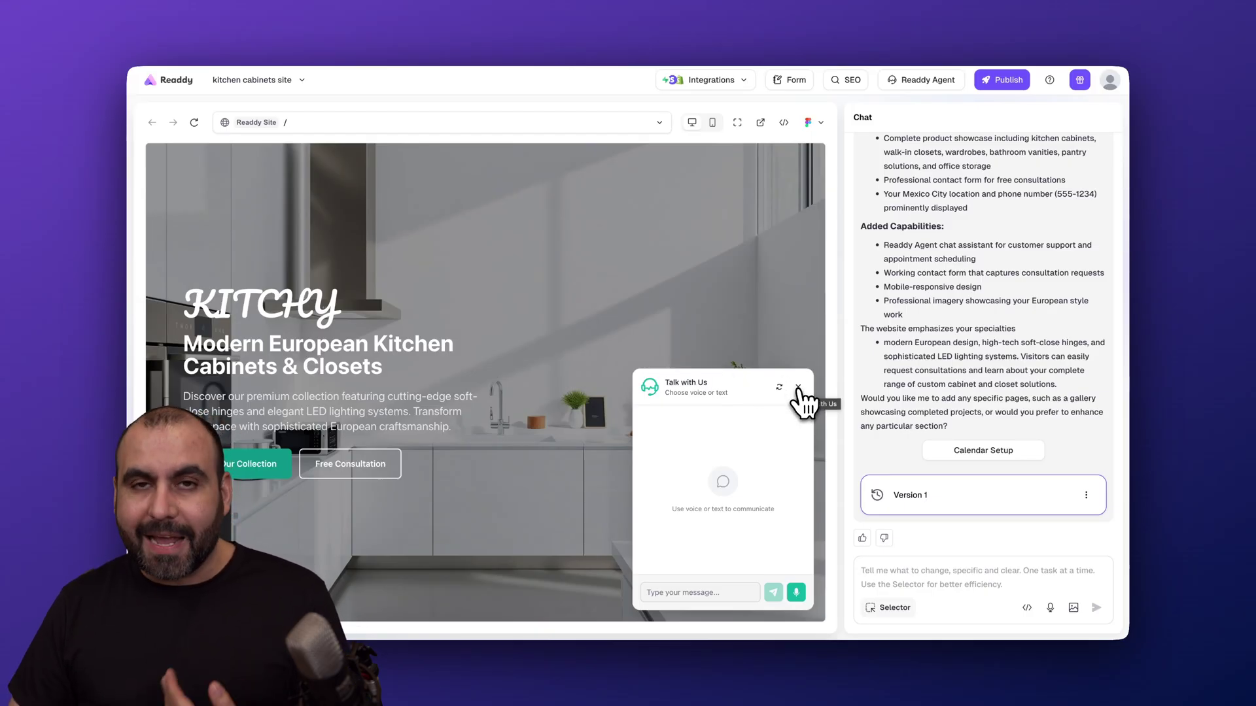
Collapse the chat widget and scroll through the generated KITCHY homepage preview
click(798, 388)
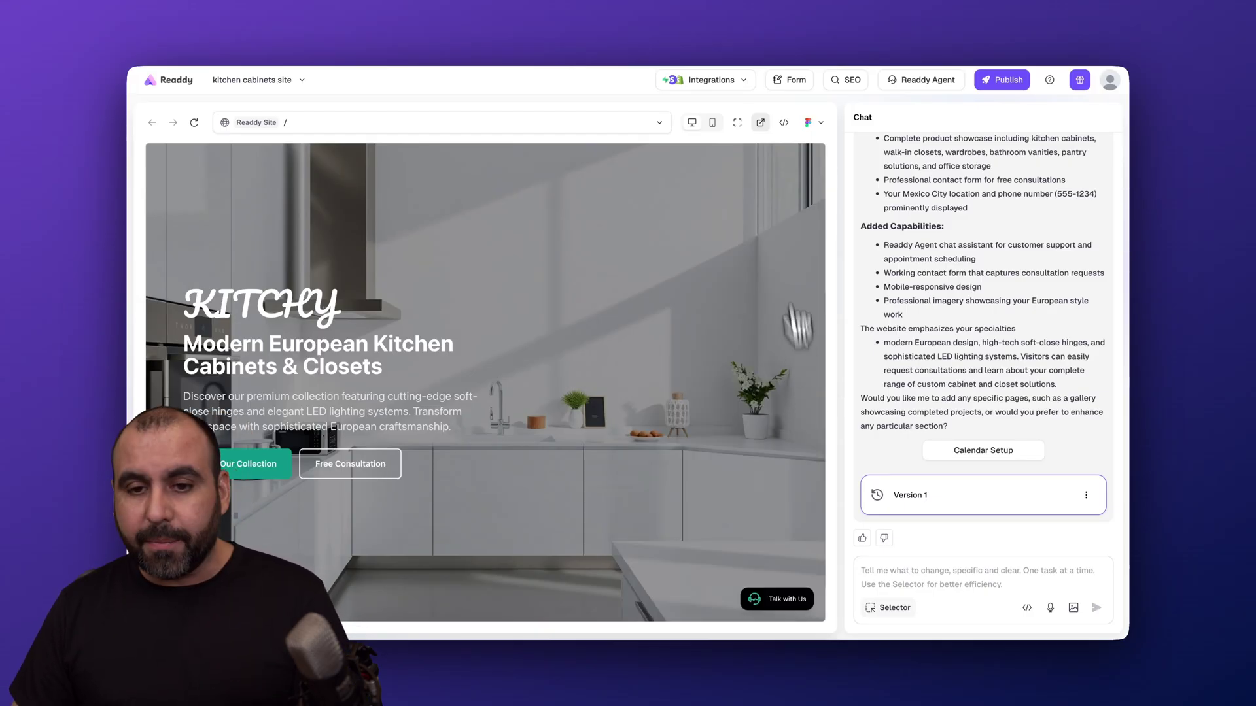
click(729, 82)
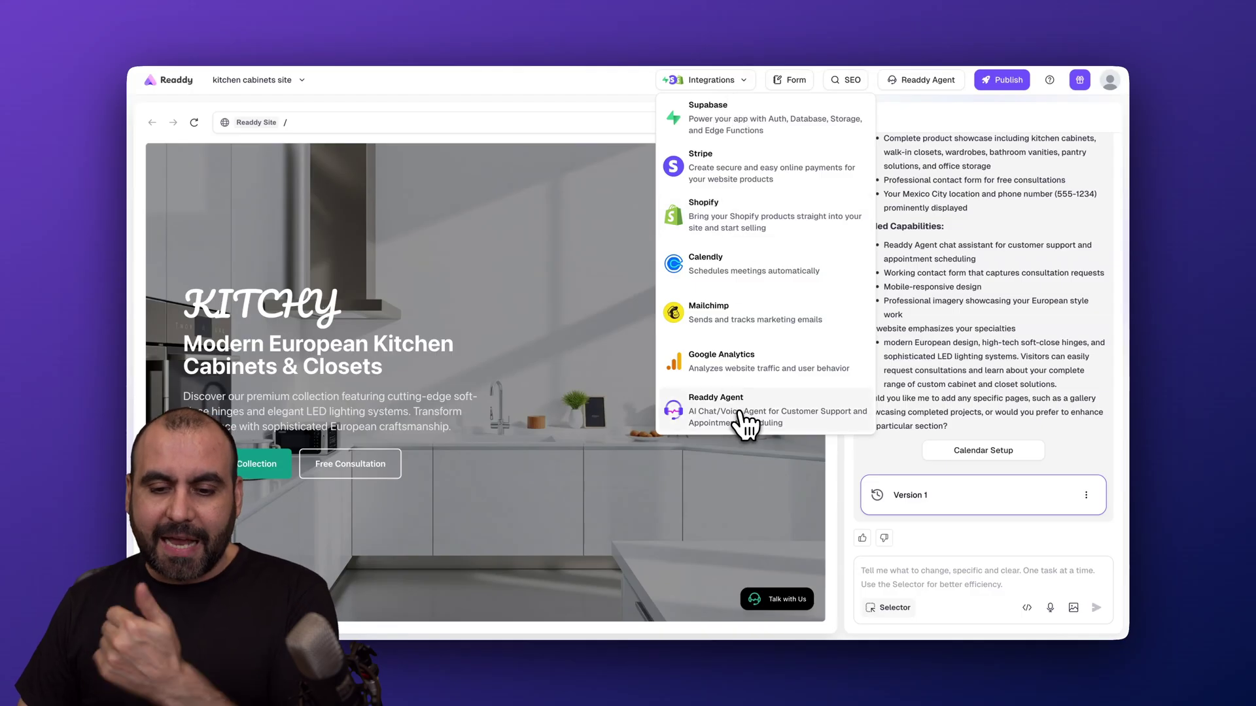
click(617, 406)
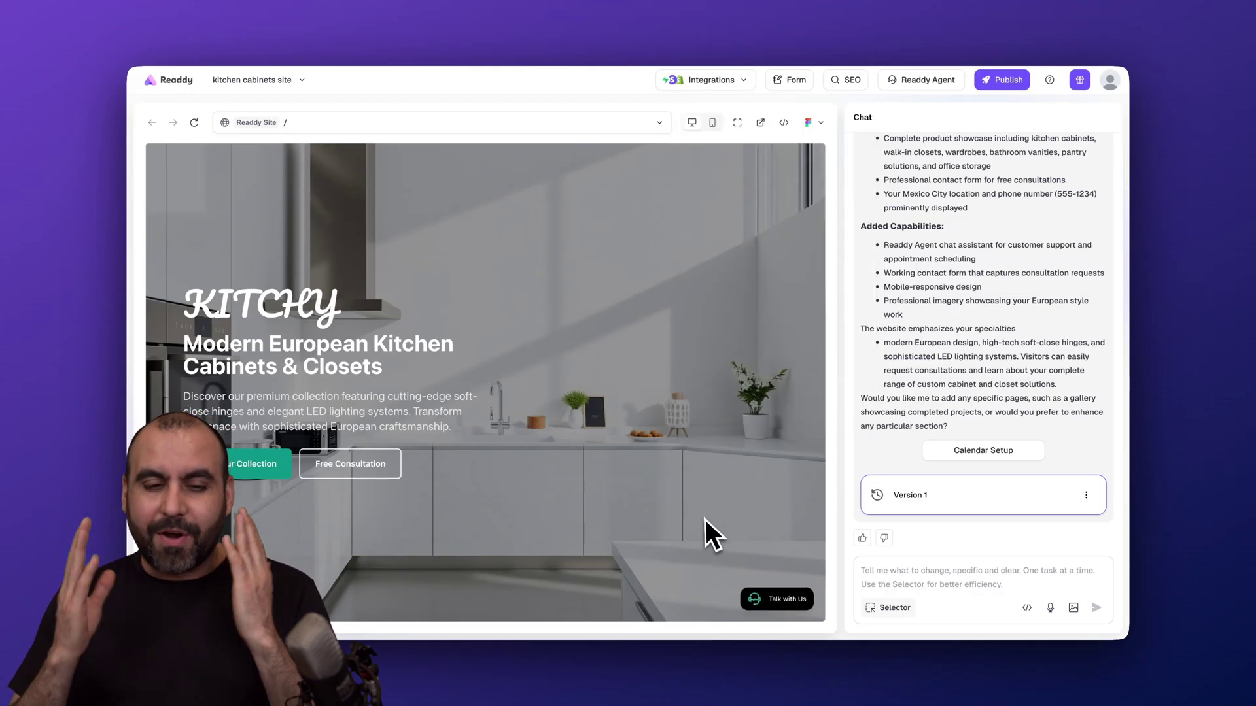
scroll(703, 517, down, 10)
scroll(704, 517, down, 9)
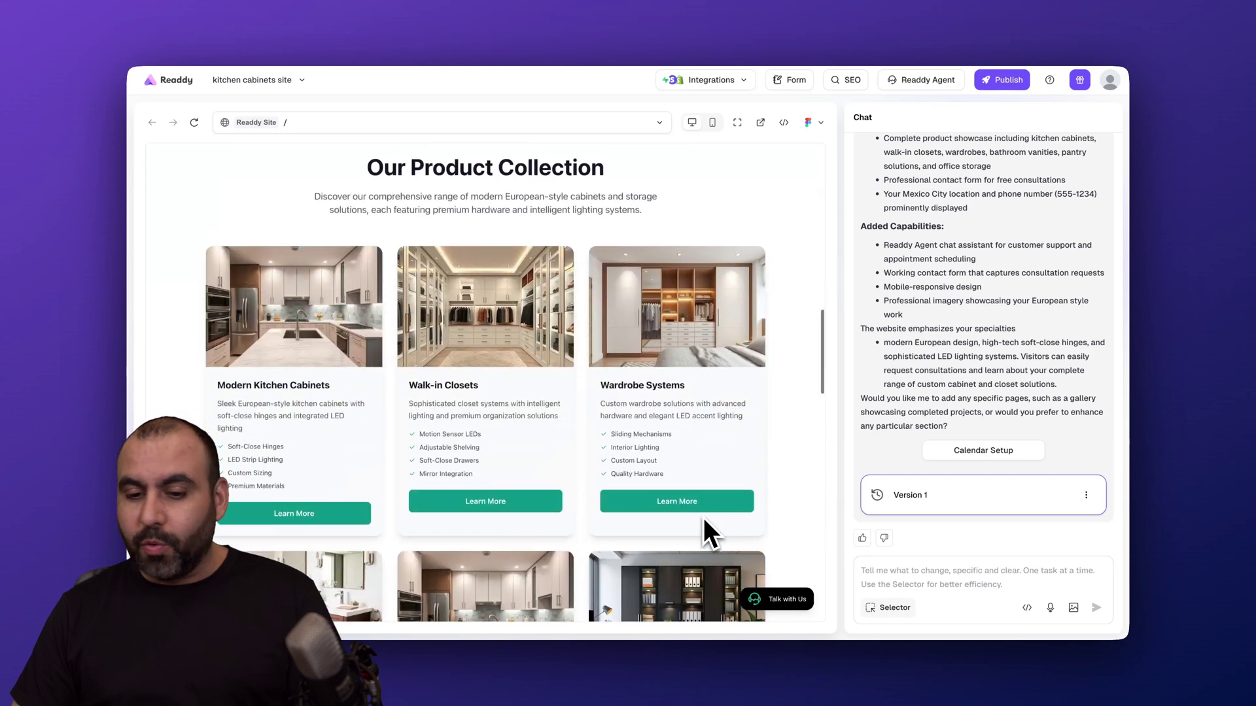
scroll(703, 517, down, 5)
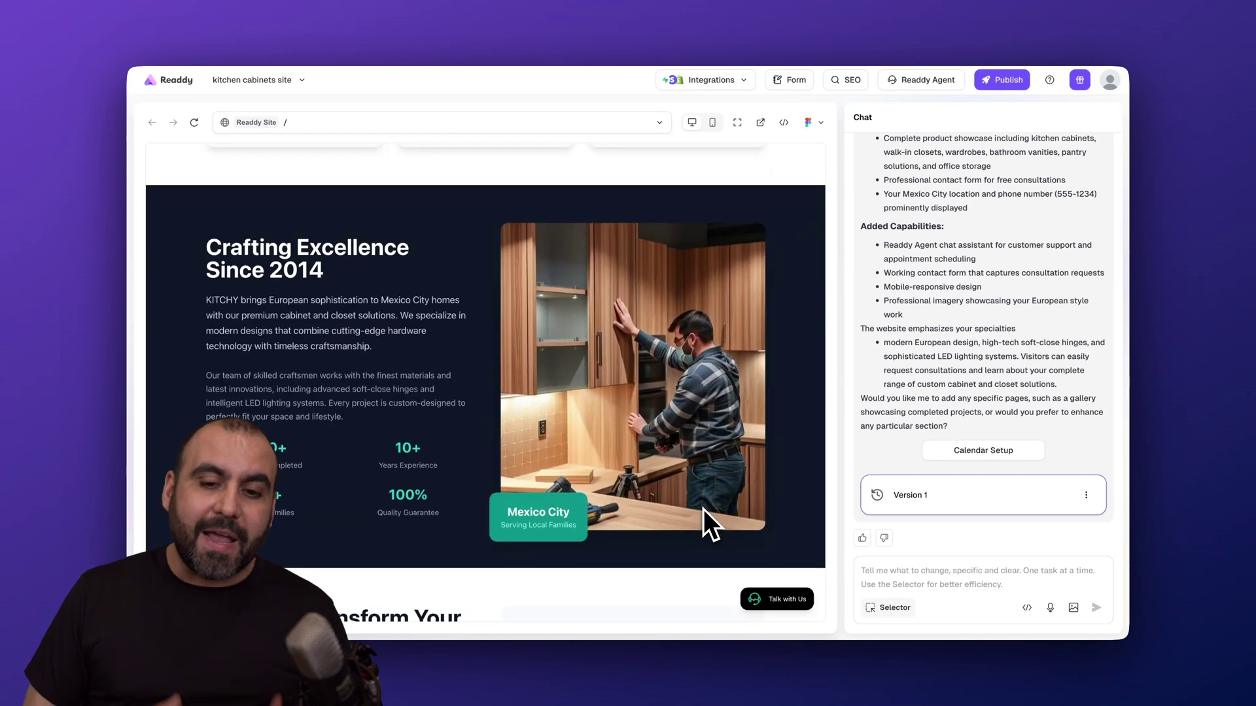
scroll(704, 509, up, 20)
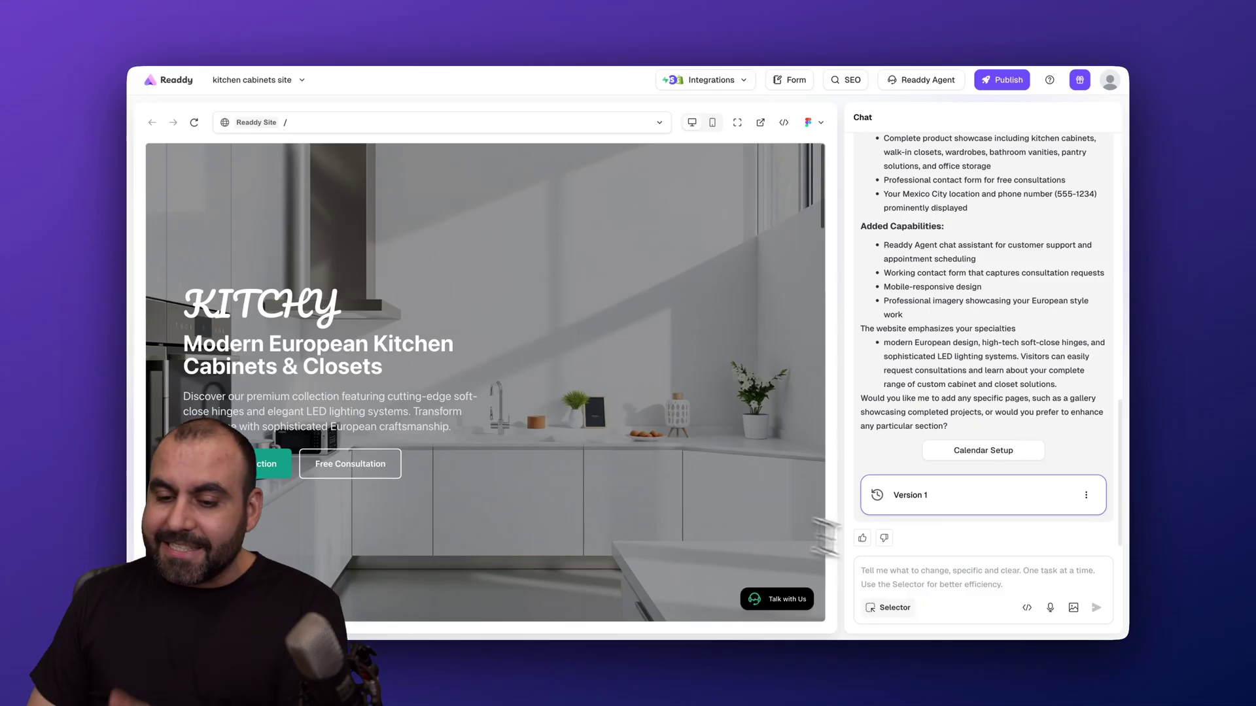
click(944, 577)
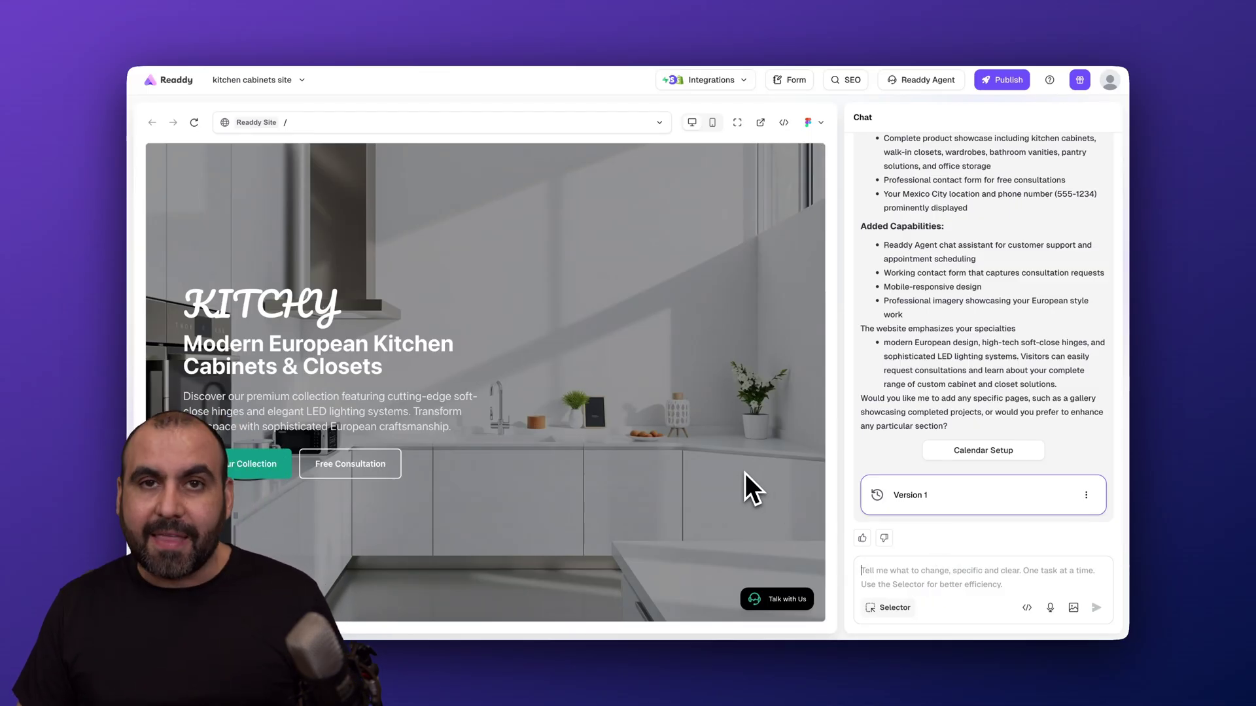
Select the KITCHY hero's button row with the Selector as the target for an AI edit
click(896, 608)
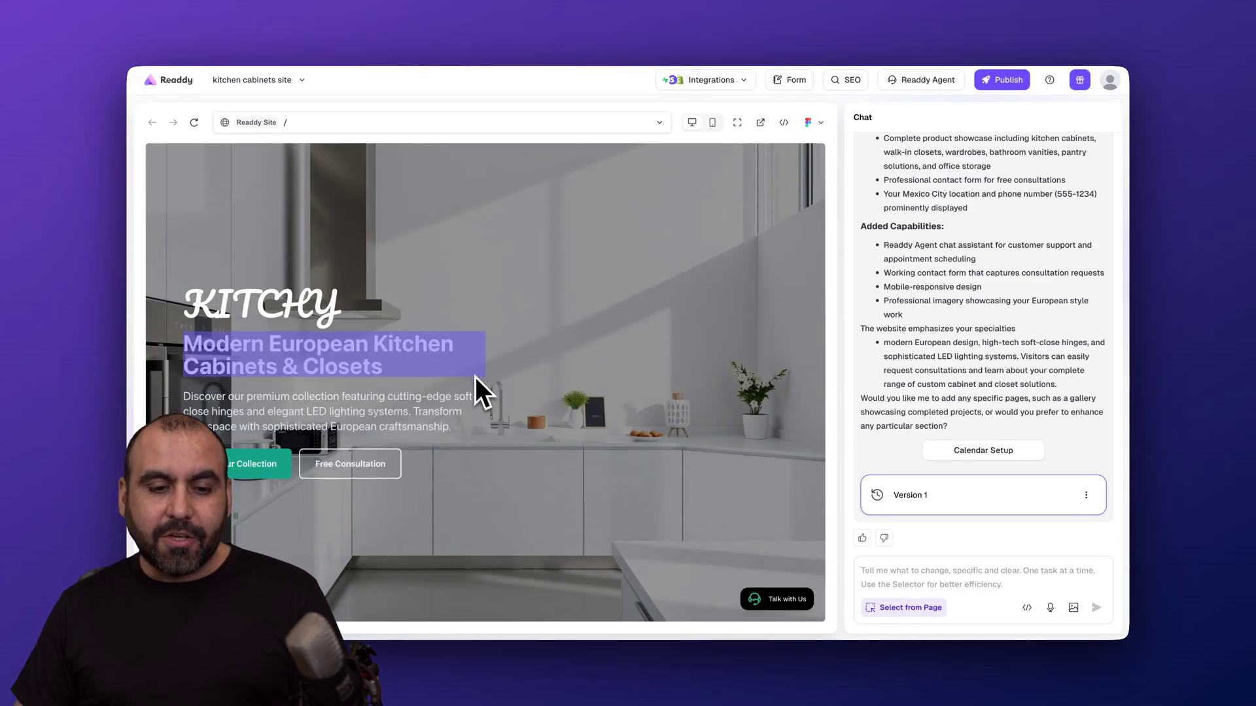
click(441, 464)
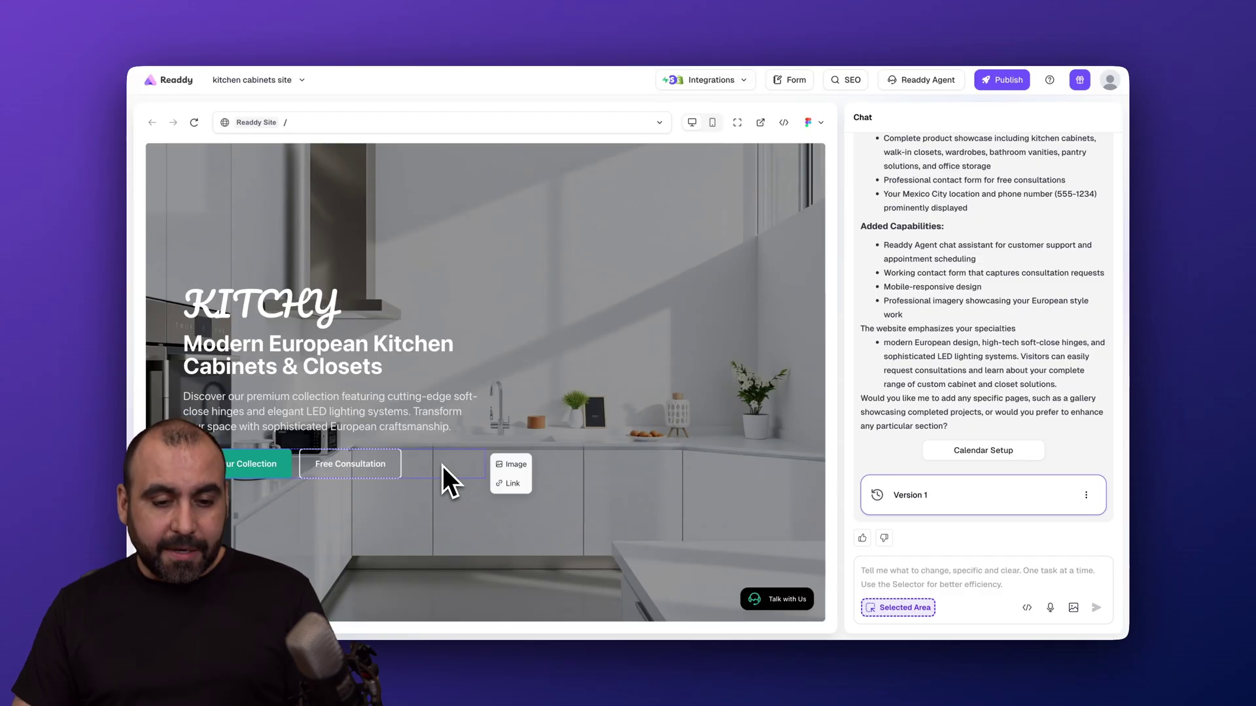
click(929, 574)
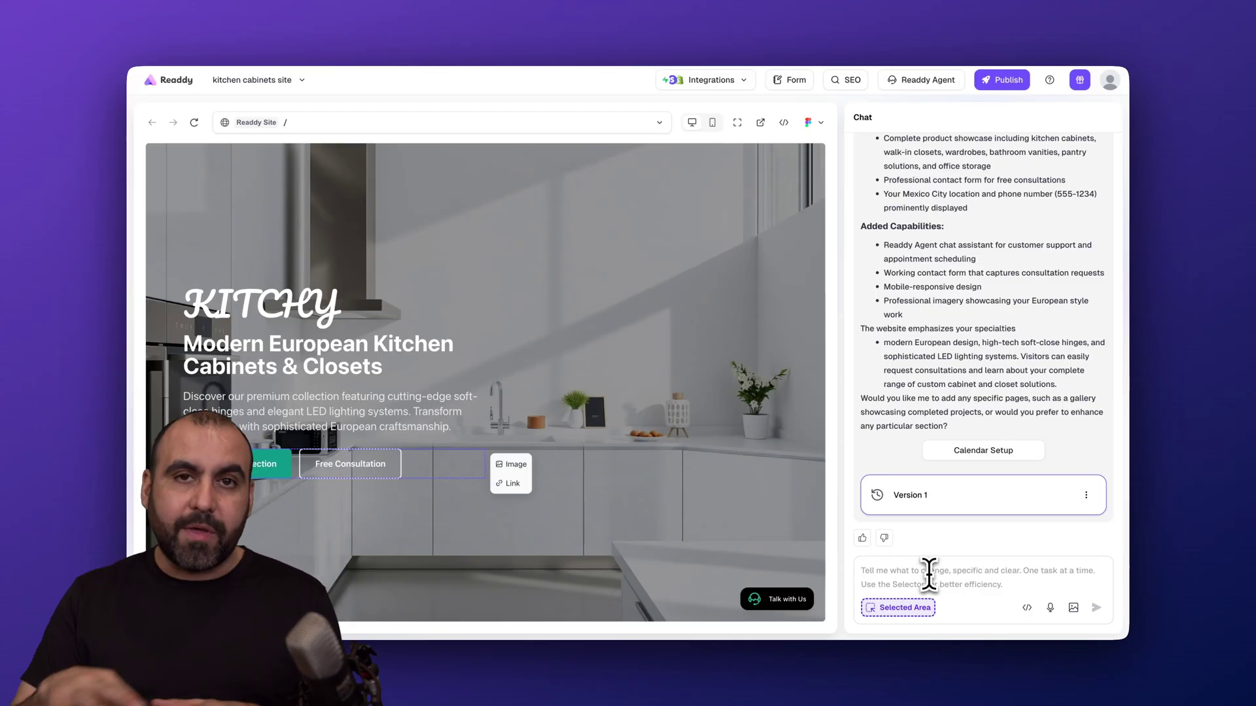